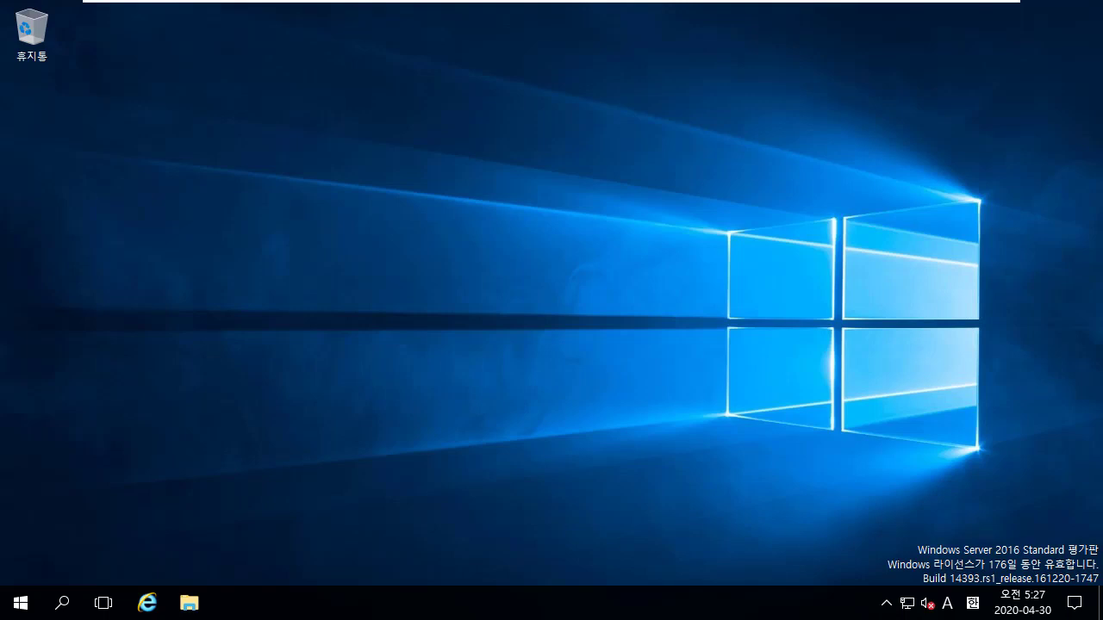
Review the memory, processor and hard disk settings of the Windows Server 2016 virtual machine, then close its settings
mouse_move(890, 28)
mouse_move(837, 5)
right_click(859, 10)
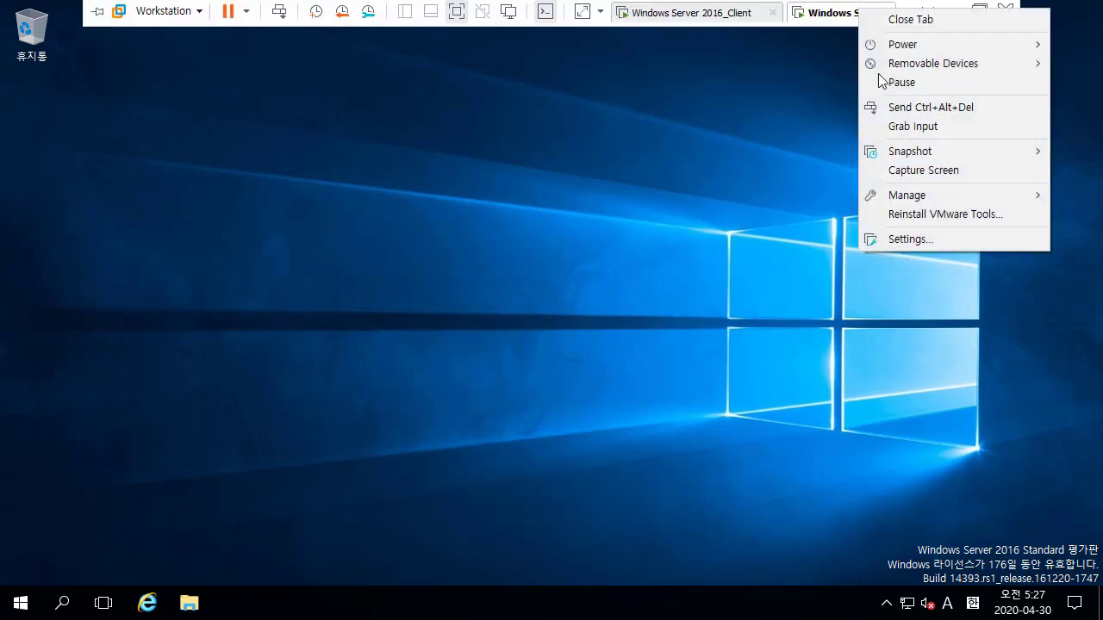
click(911, 239)
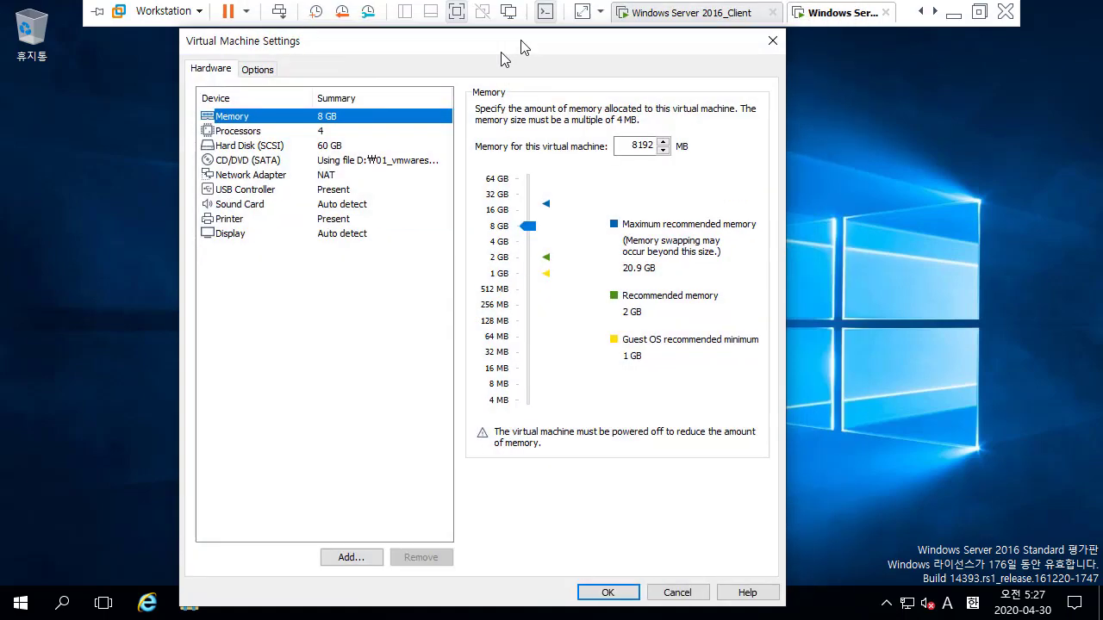
click(299, 145)
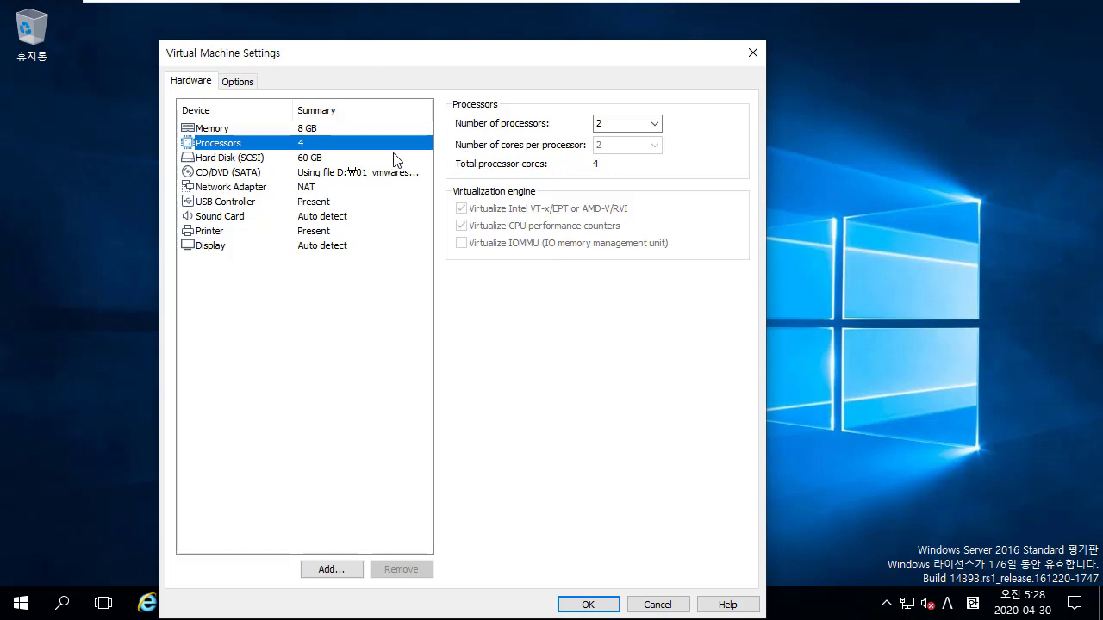
click(329, 157)
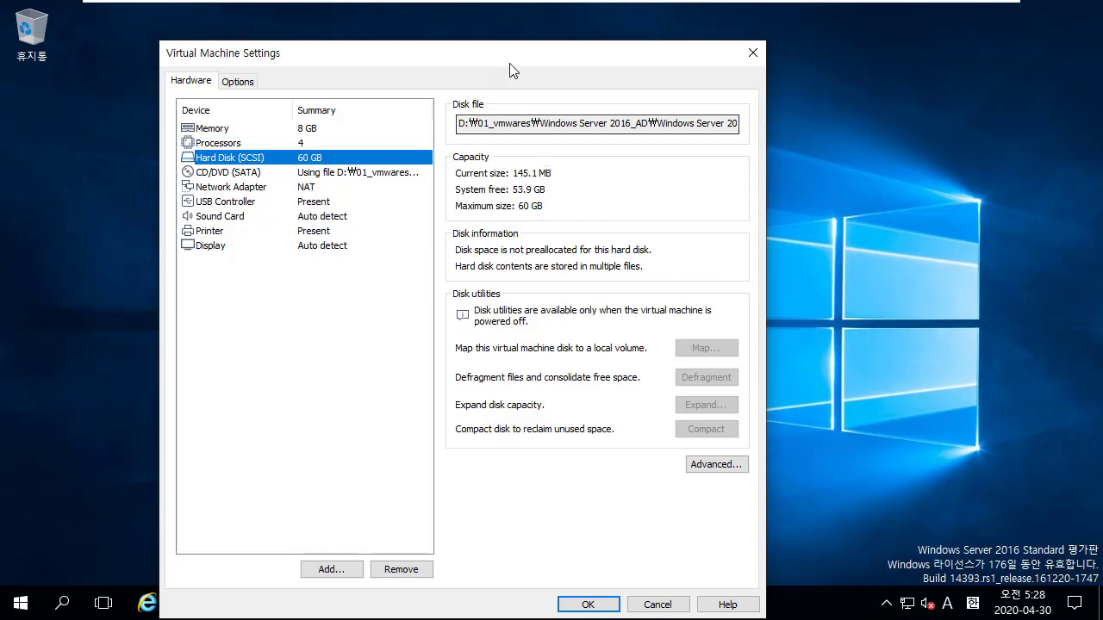
drag(517, 62, 502, 36)
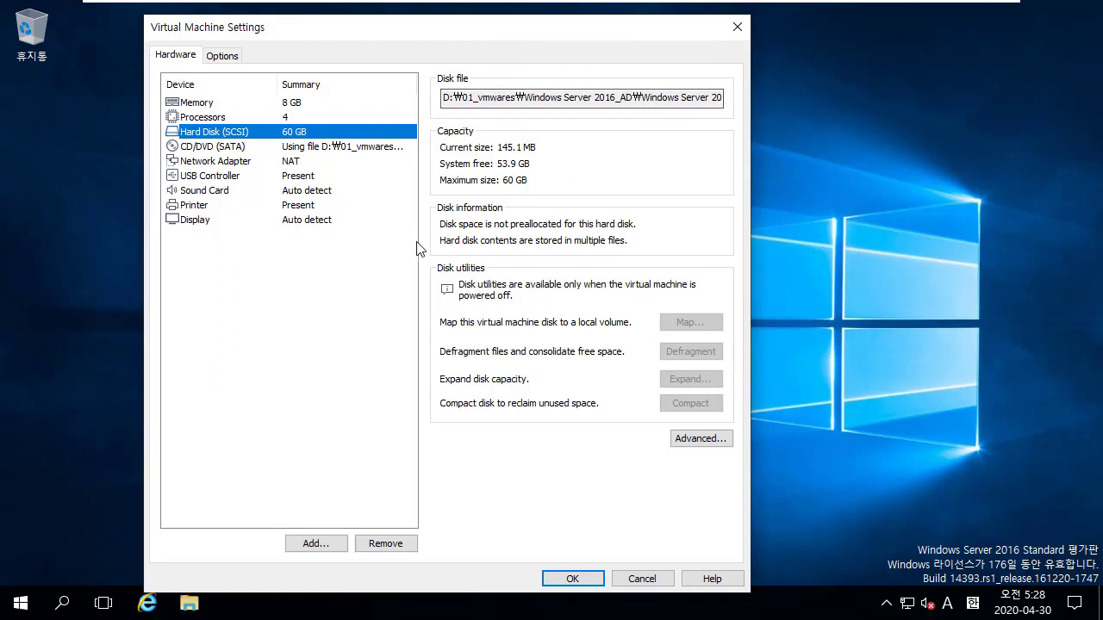
click(572, 578)
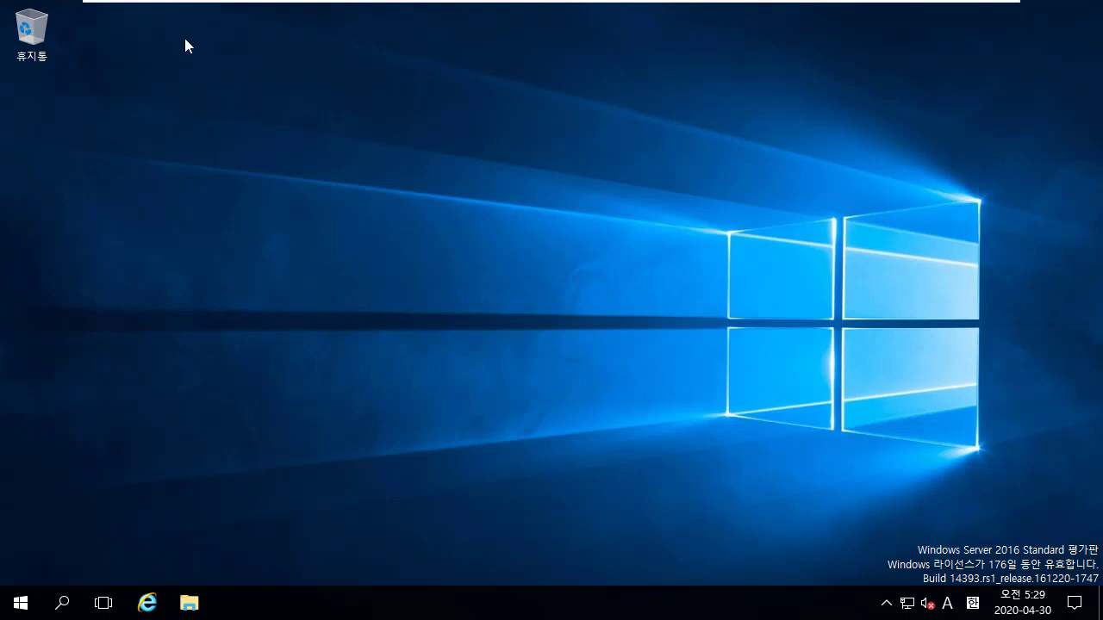
Open Server Manager (서버 관리자)
drag(129, 30, 0, 135)
click(161, 197)
click(24, 608)
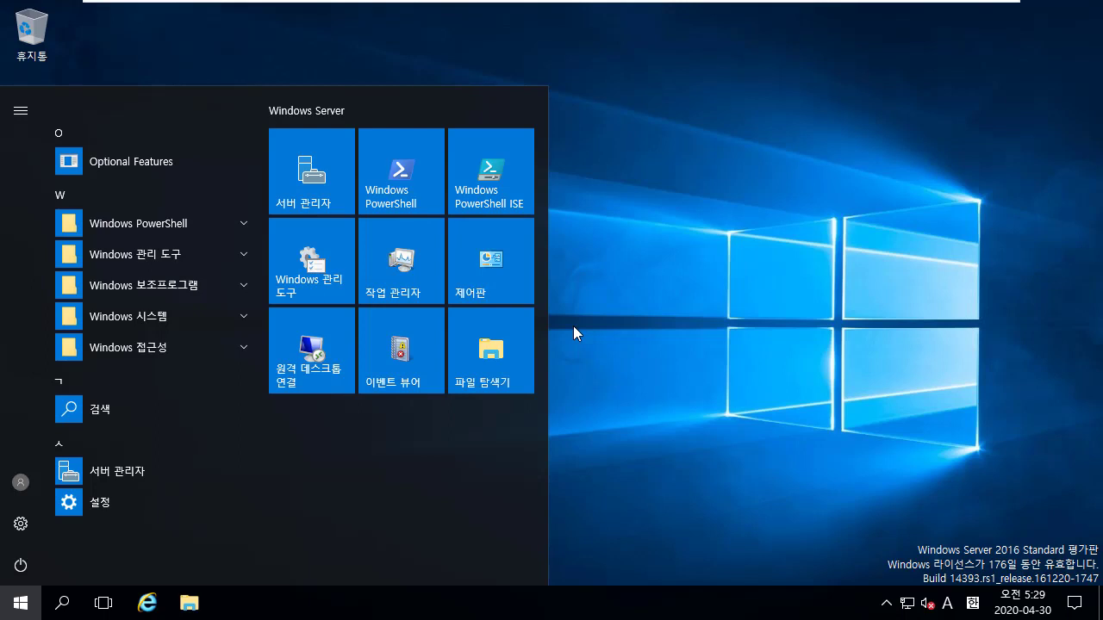
mouse_move(884, 3)
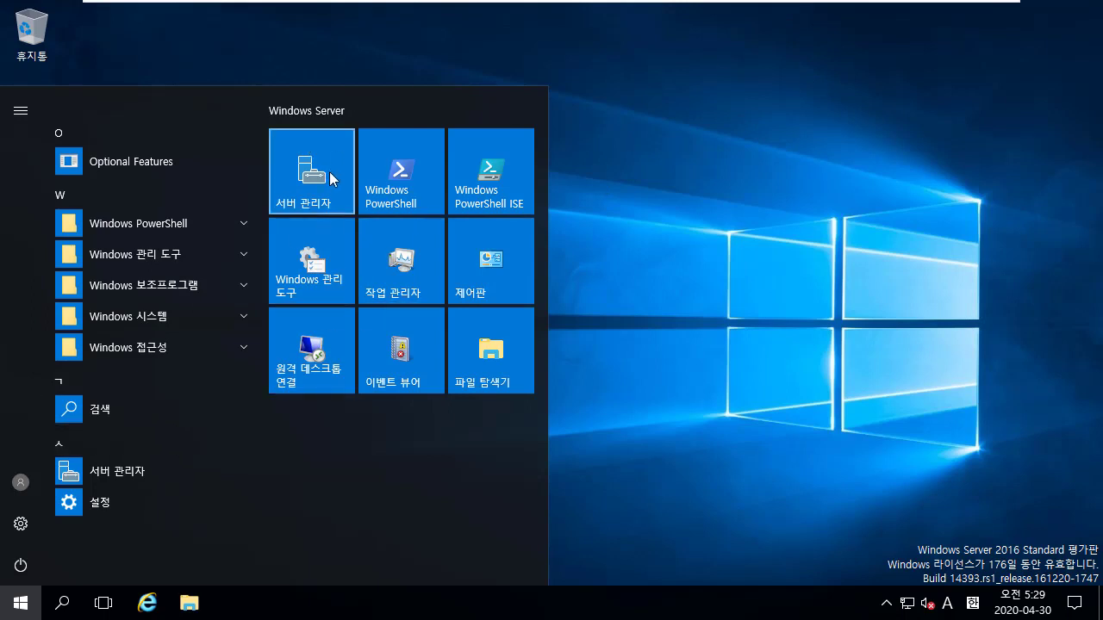
click(303, 204)
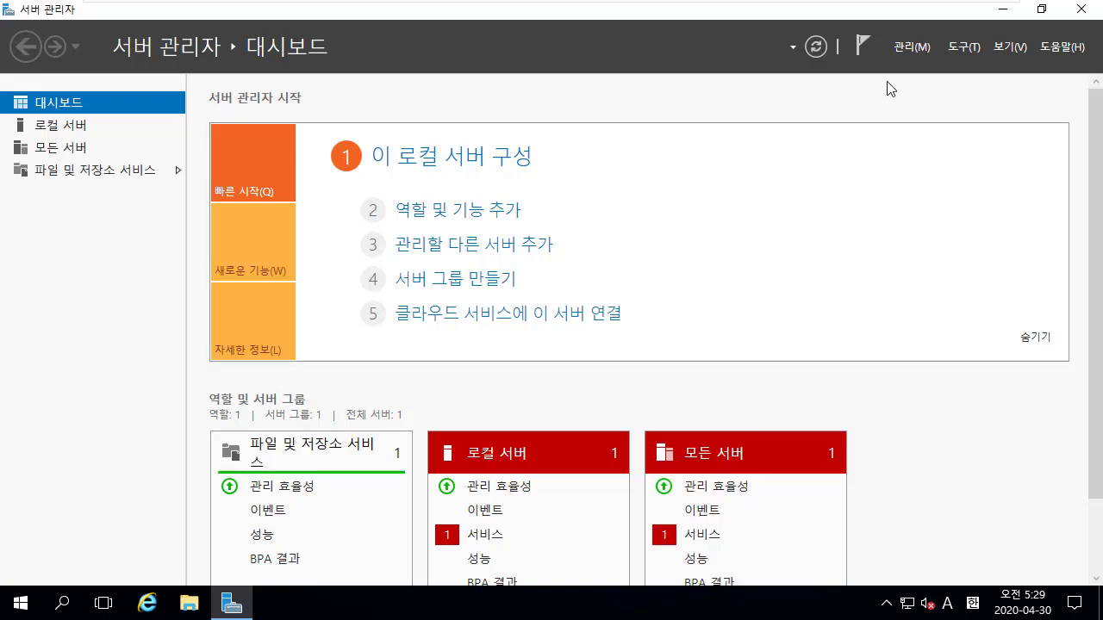
Start adding roles and features, using role-based installation on the WIN-I3EMRIHPH89 server from the server pool
click(958, 54)
mouse_move(915, 55)
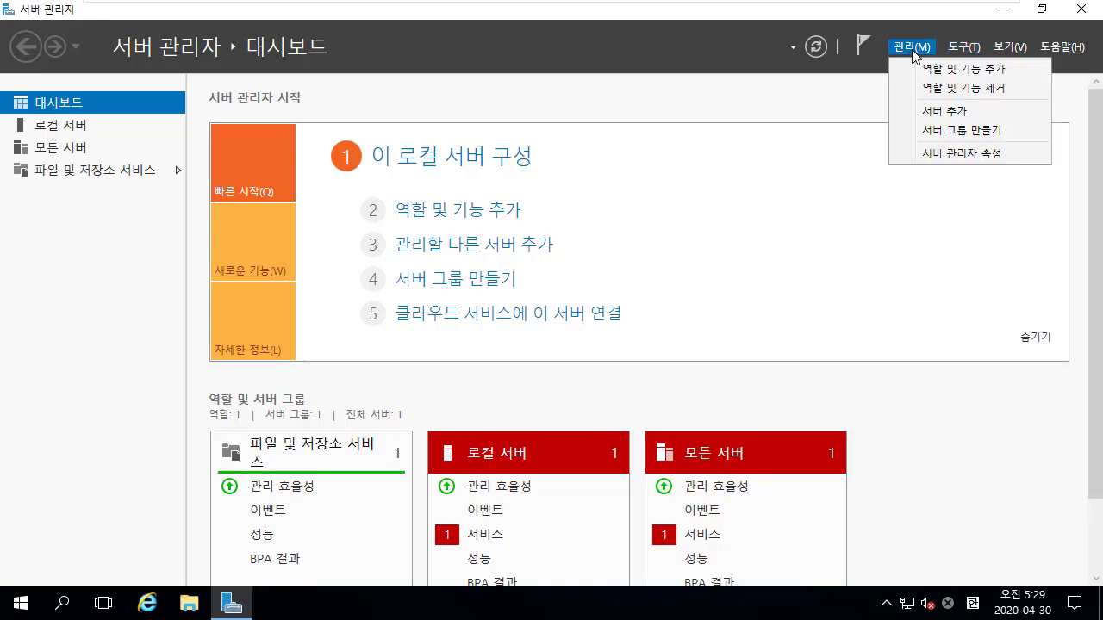
click(991, 71)
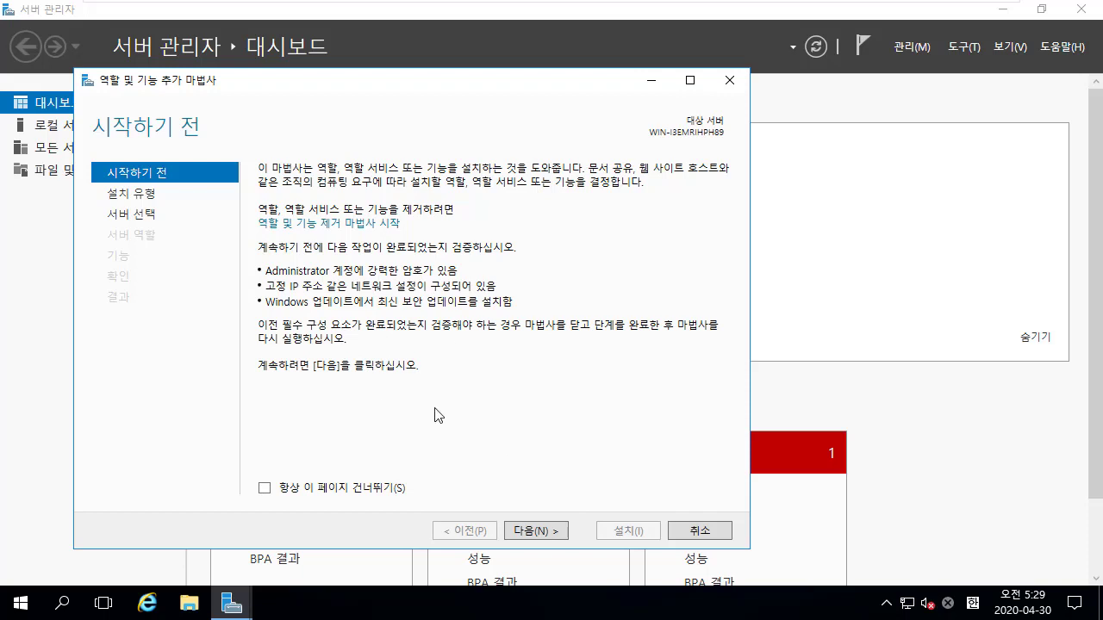
click(530, 531)
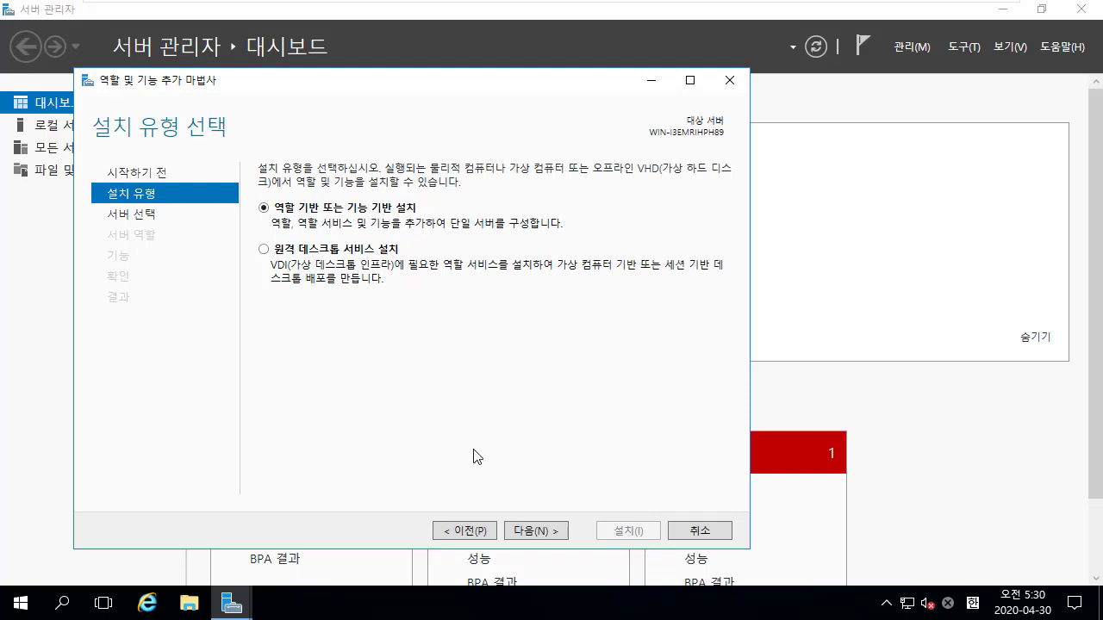
click(546, 531)
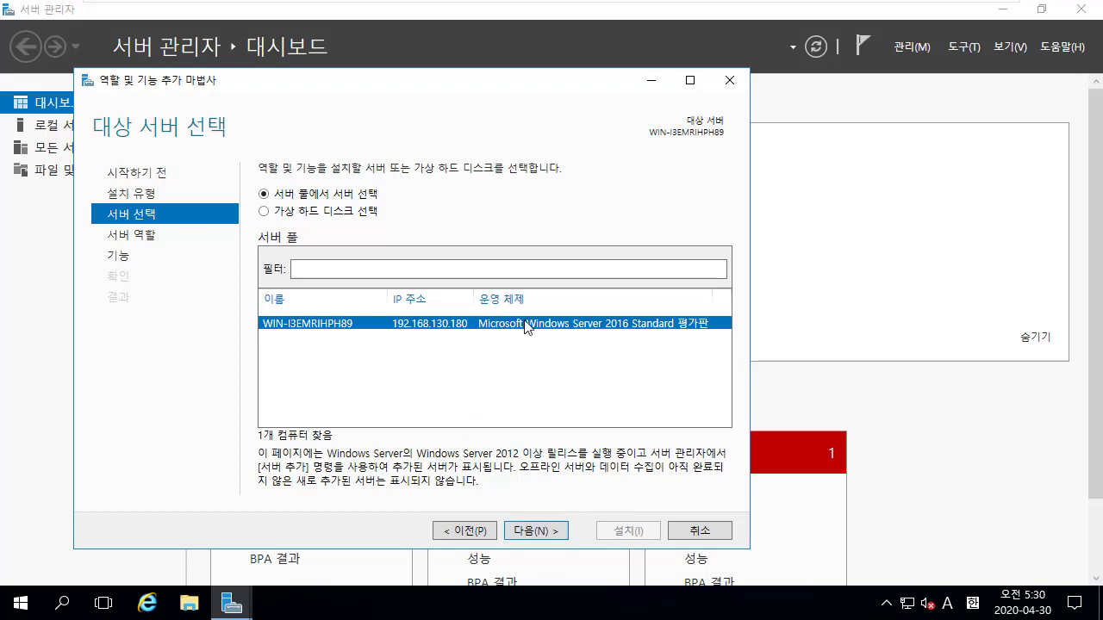
click(537, 530)
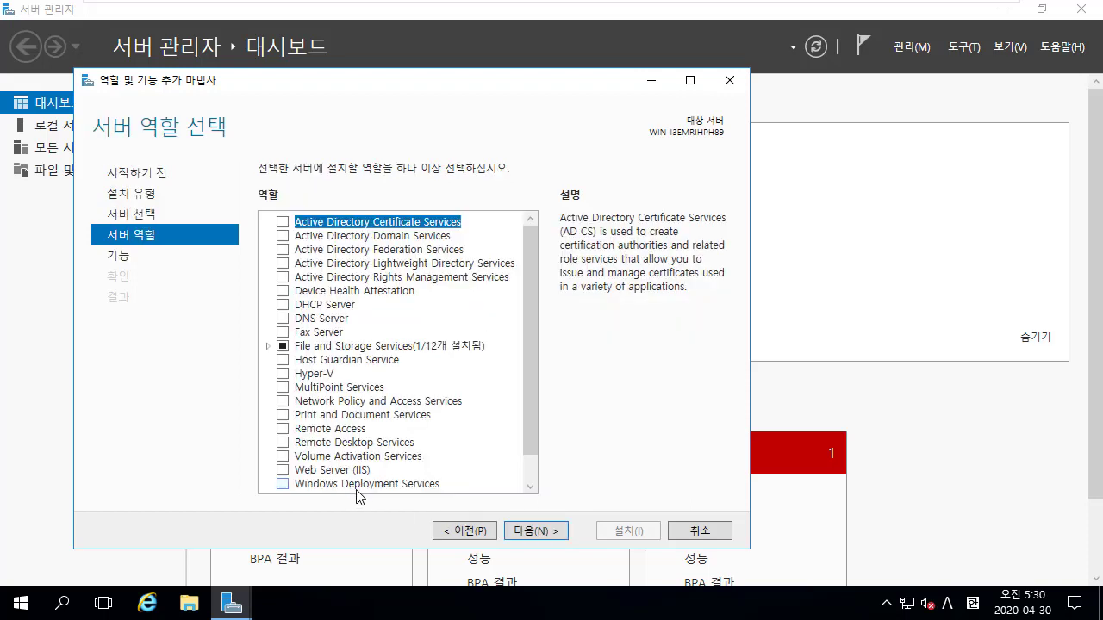
Select the Hyper-V role with its required management tools and continue without choosing any extra features
click(327, 376)
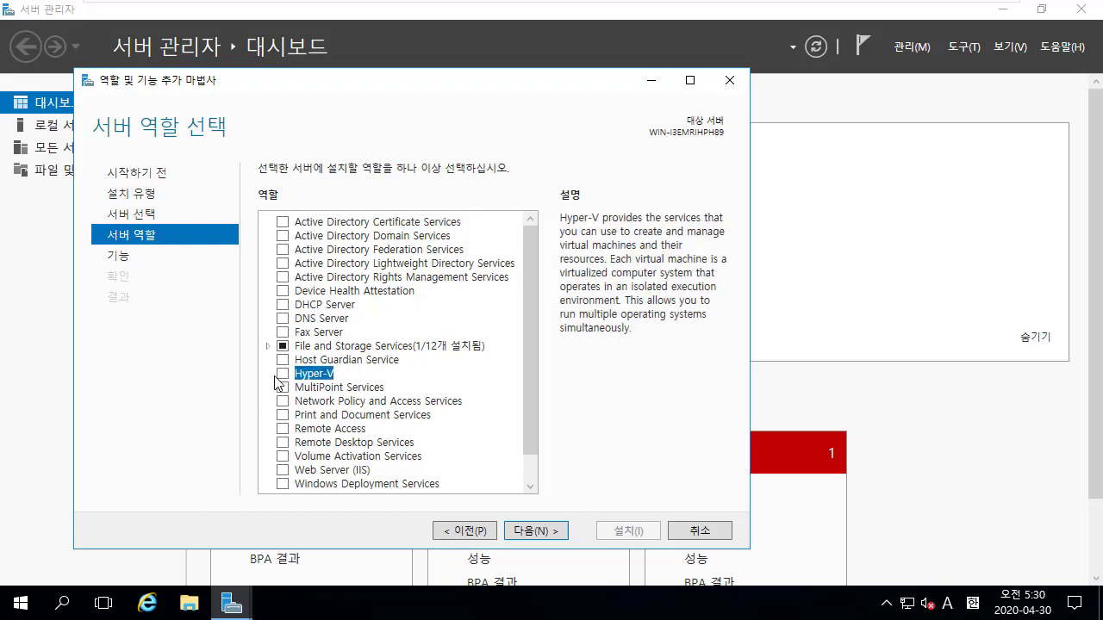
click(283, 374)
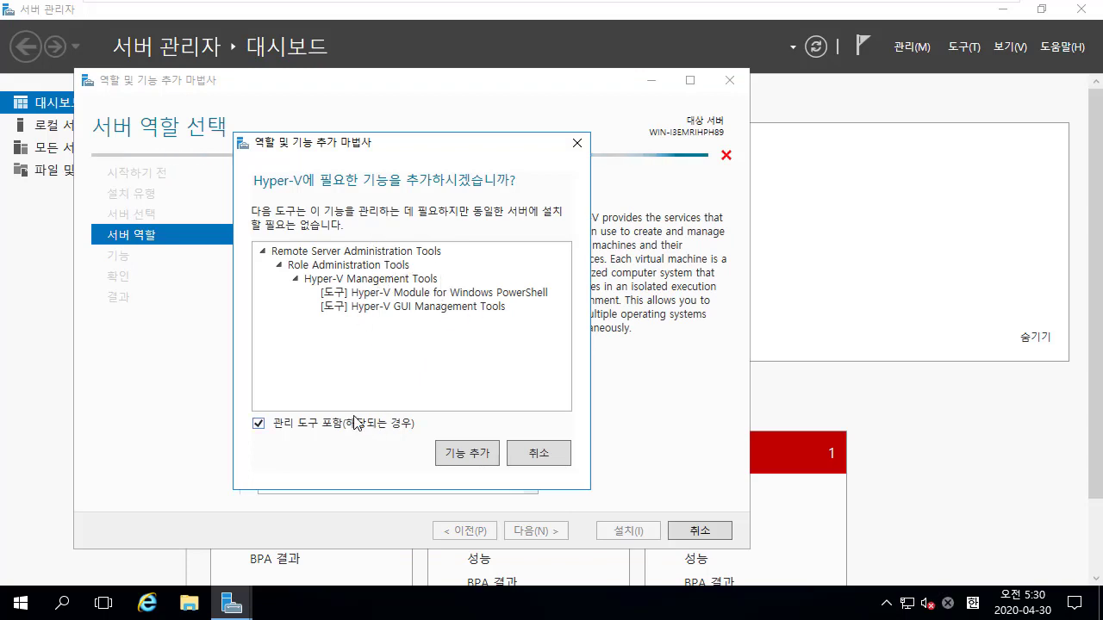
click(468, 454)
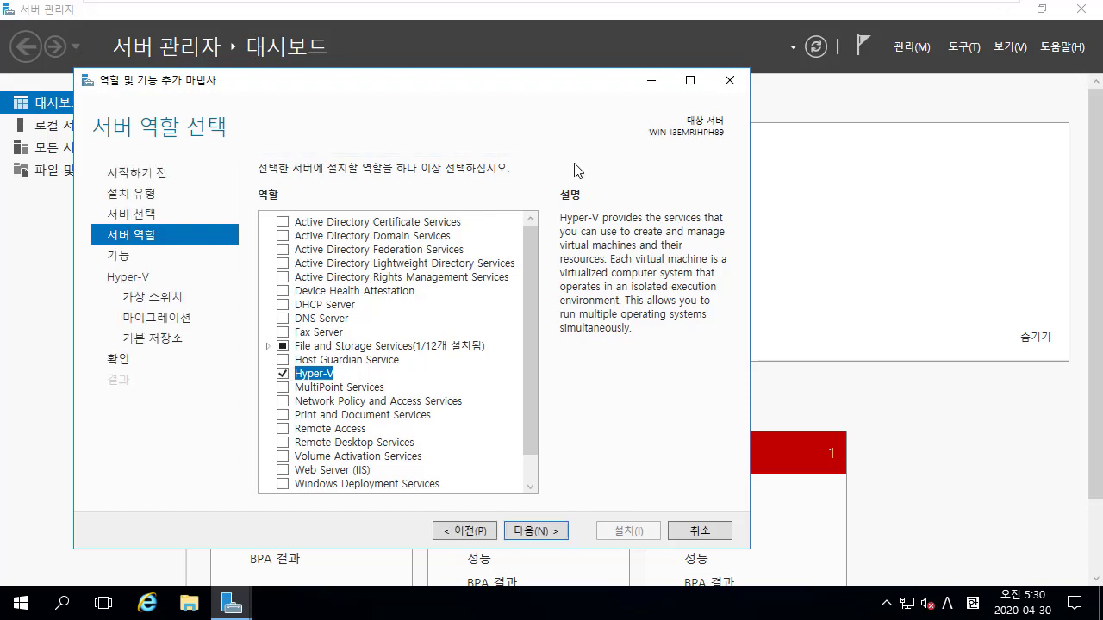
click(551, 533)
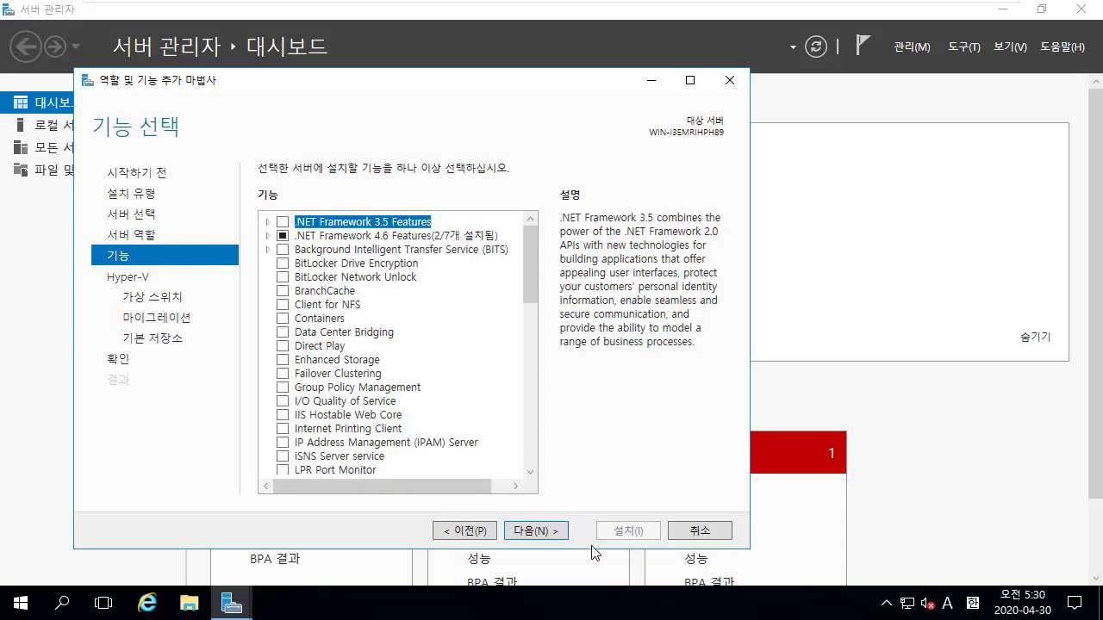
click(559, 533)
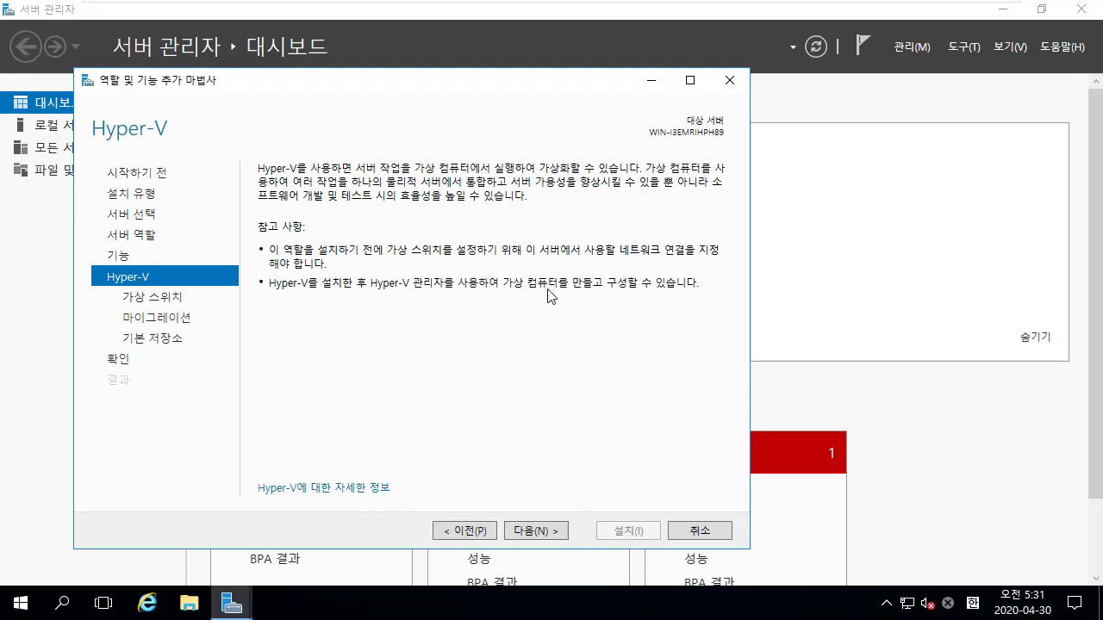
Create the Hyper-V virtual switch on the Ethernet0 network adapter
click(543, 532)
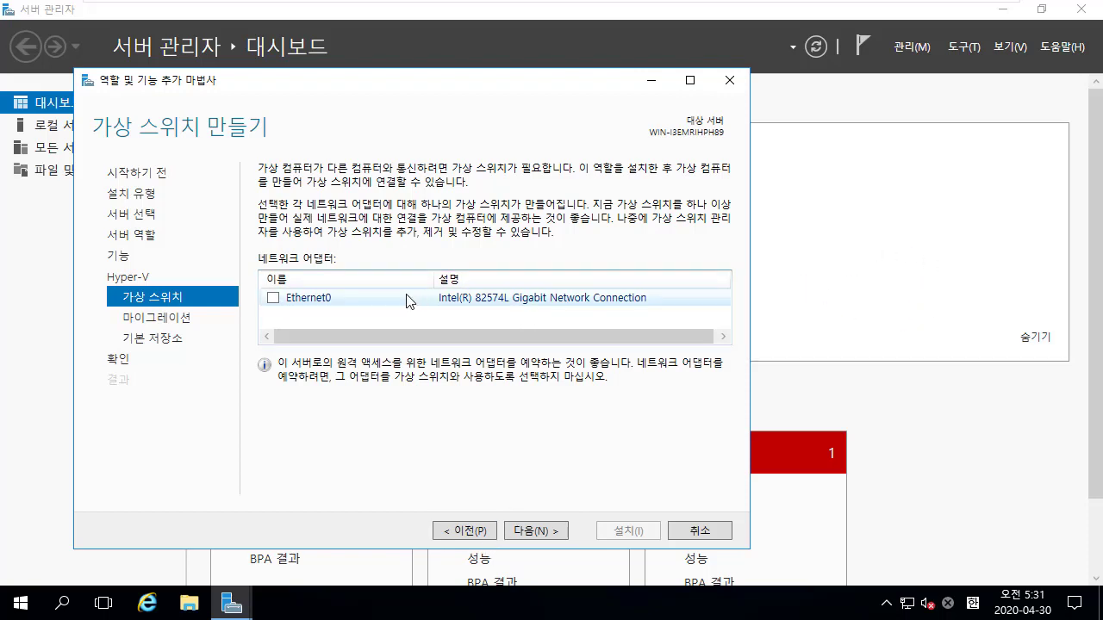
click(273, 298)
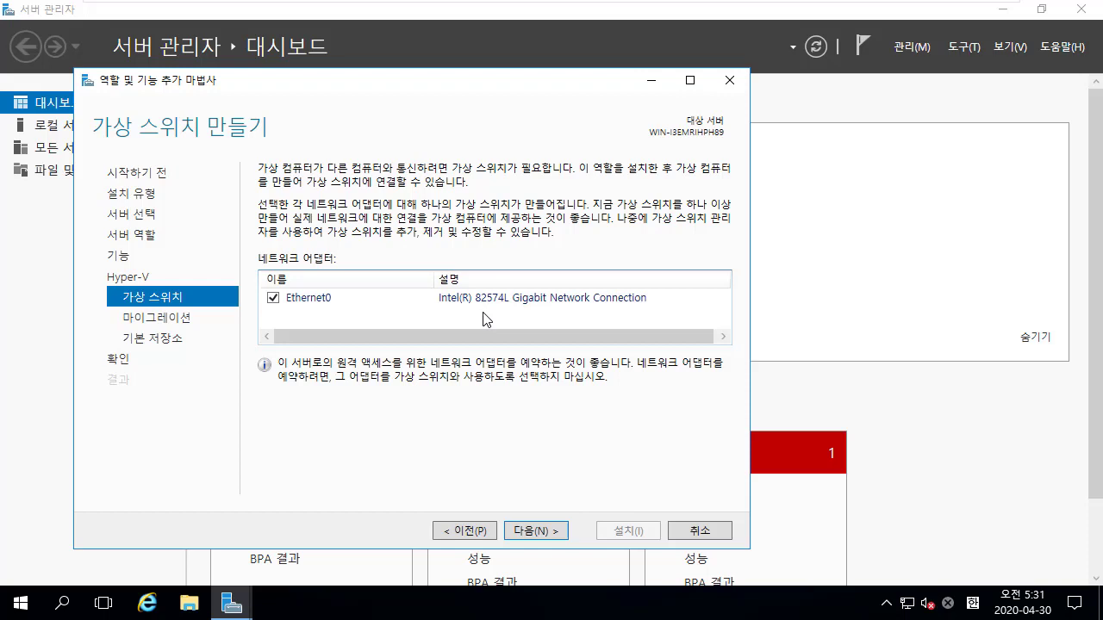
click(439, 299)
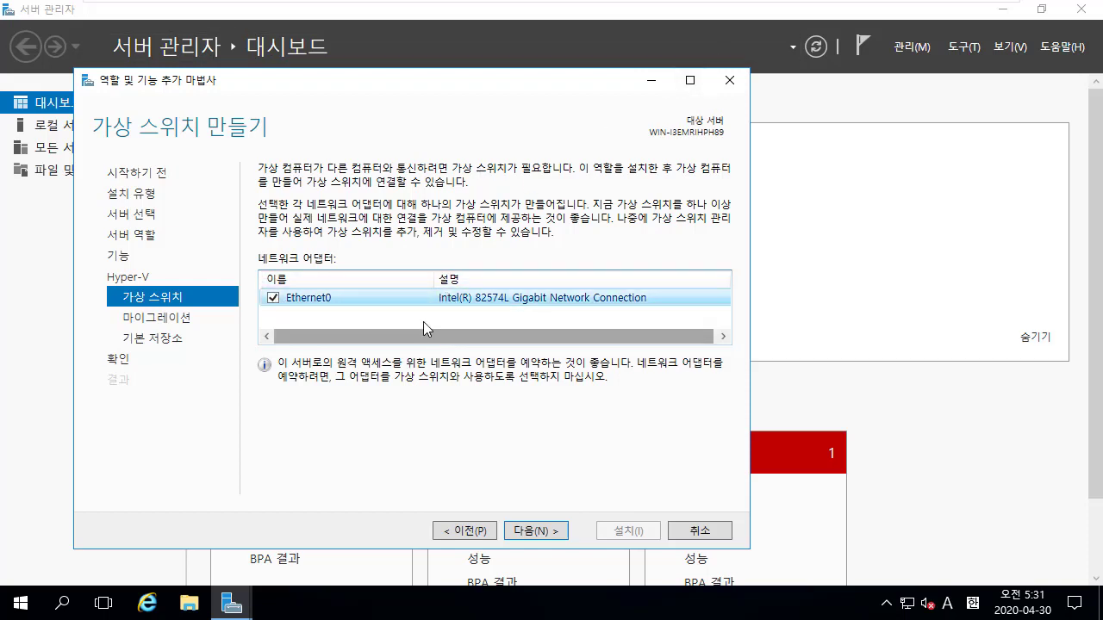
click(535, 531)
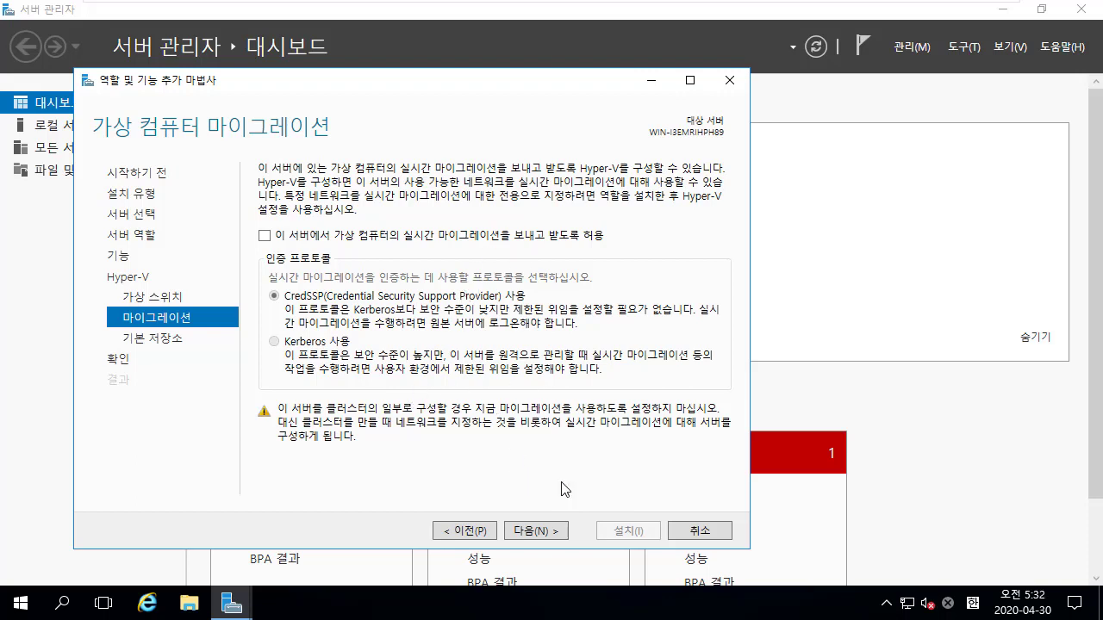
Leave live migration disabled and accept the default locations for virtual hard disk and virtual machine configuration files
click(535, 530)
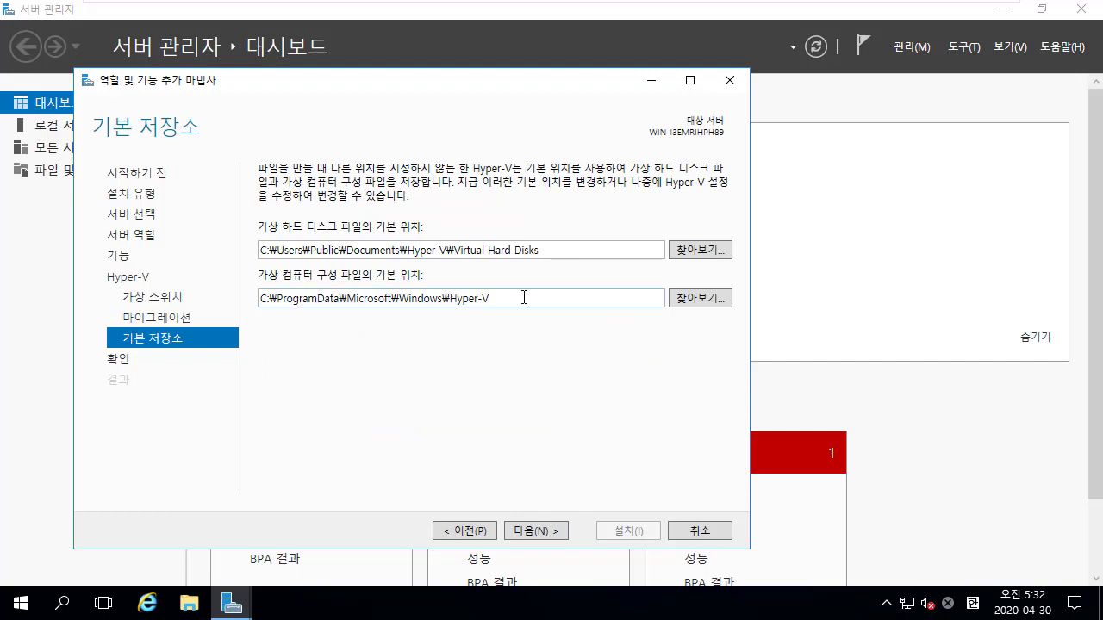
click(542, 250)
click(566, 250)
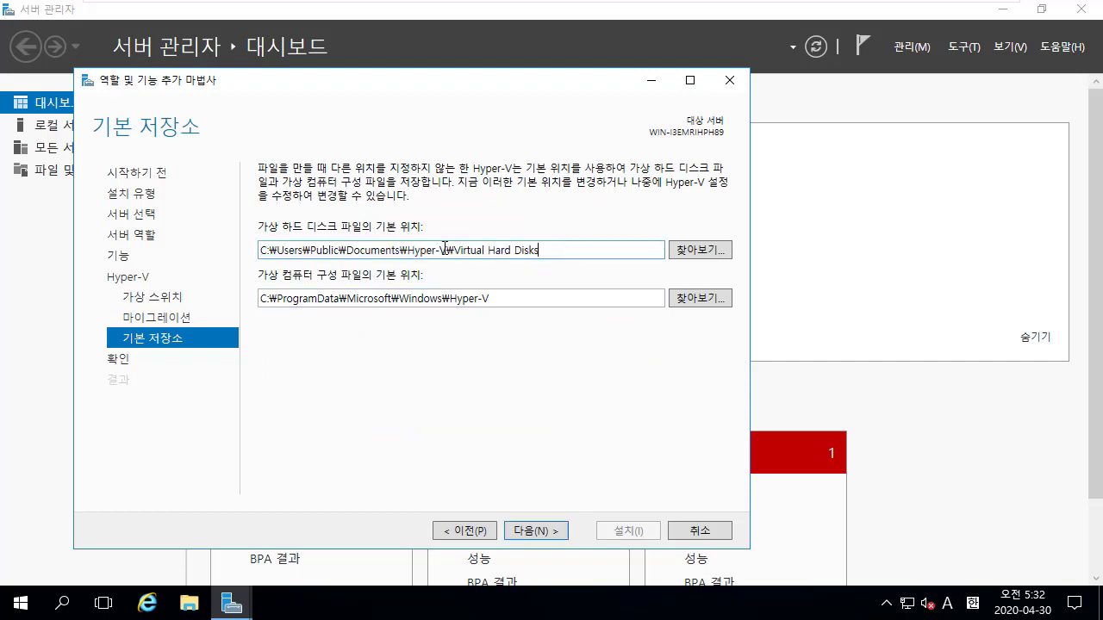
key(ctrl+a)
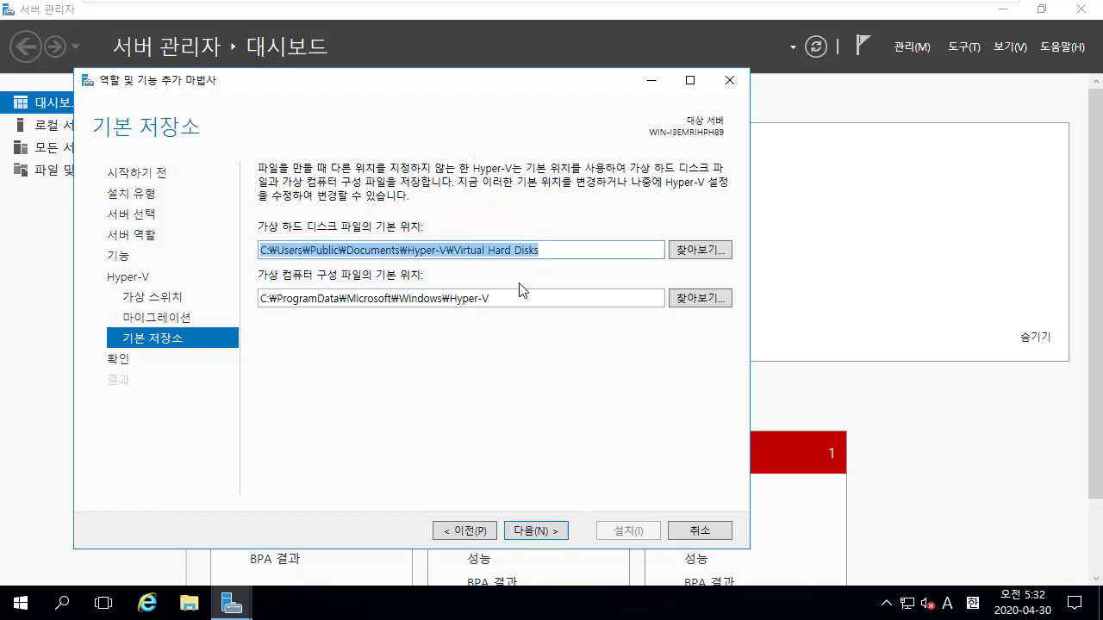
click(543, 244)
key(ctrl+a)
mouse_move(914, 10)
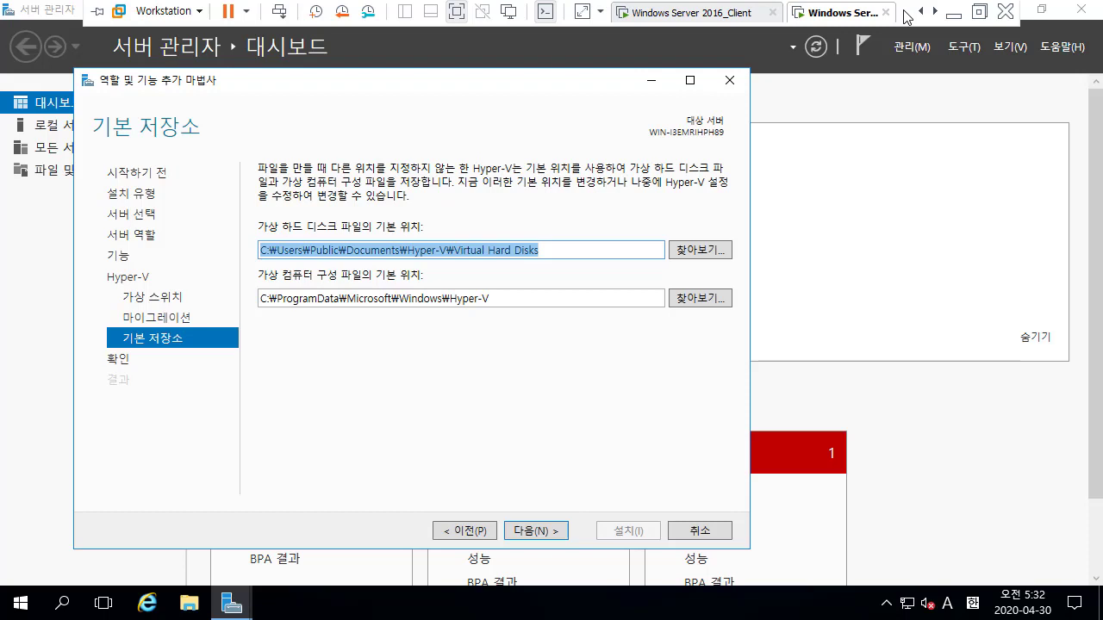
click(580, 251)
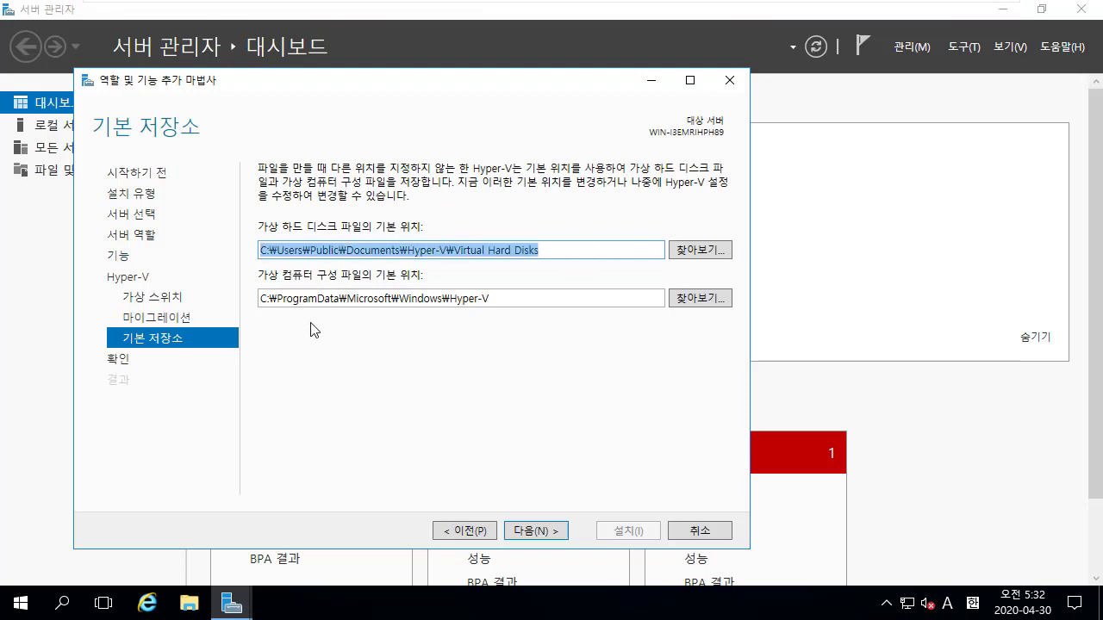
double_click(529, 297)
click(585, 298)
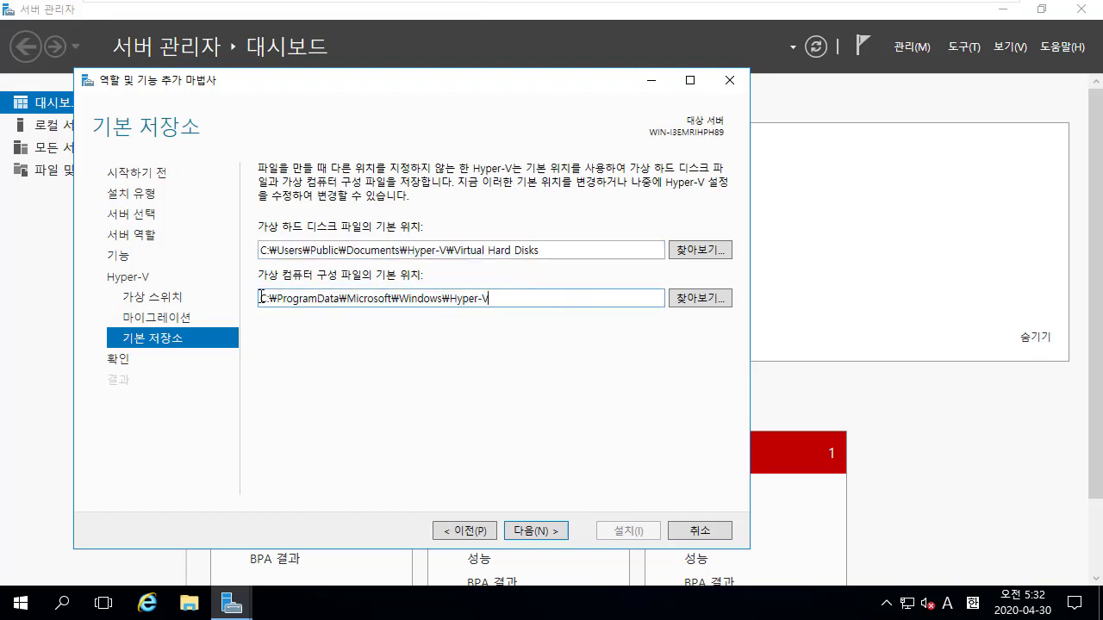
double_click(261, 297)
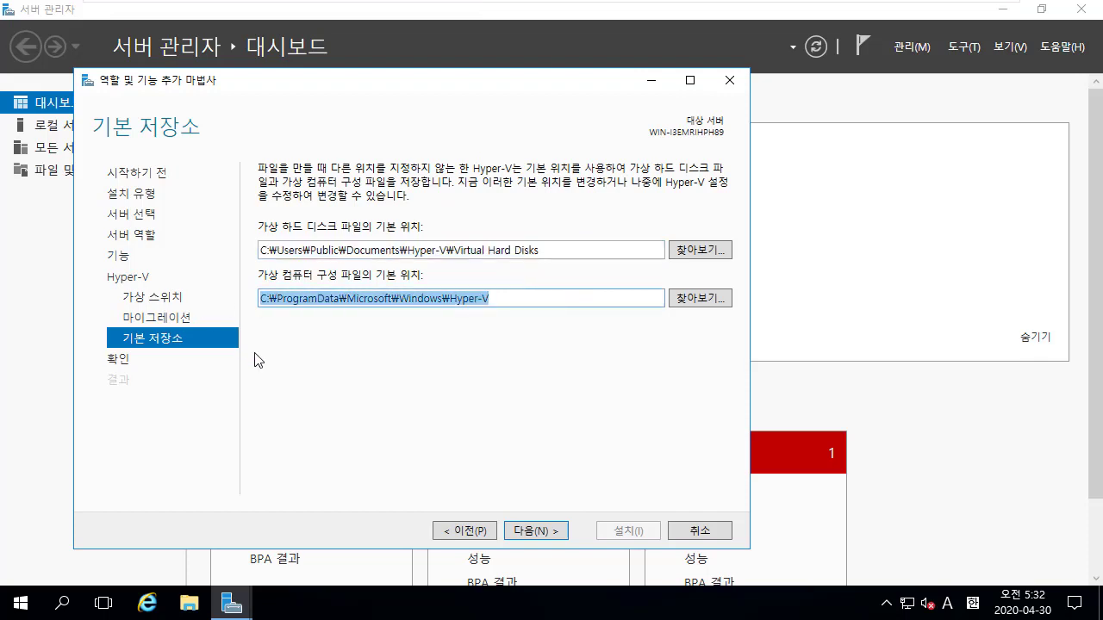
click(552, 534)
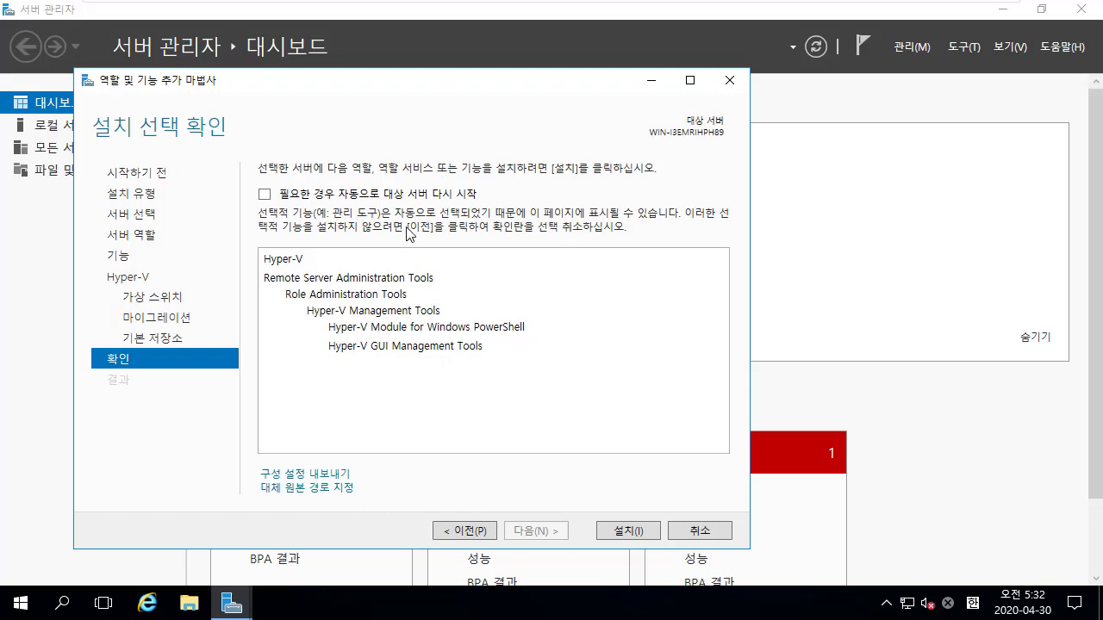
Allow the server to restart automatically if required, install the Hyper-V role, and close the wizard
click(303, 205)
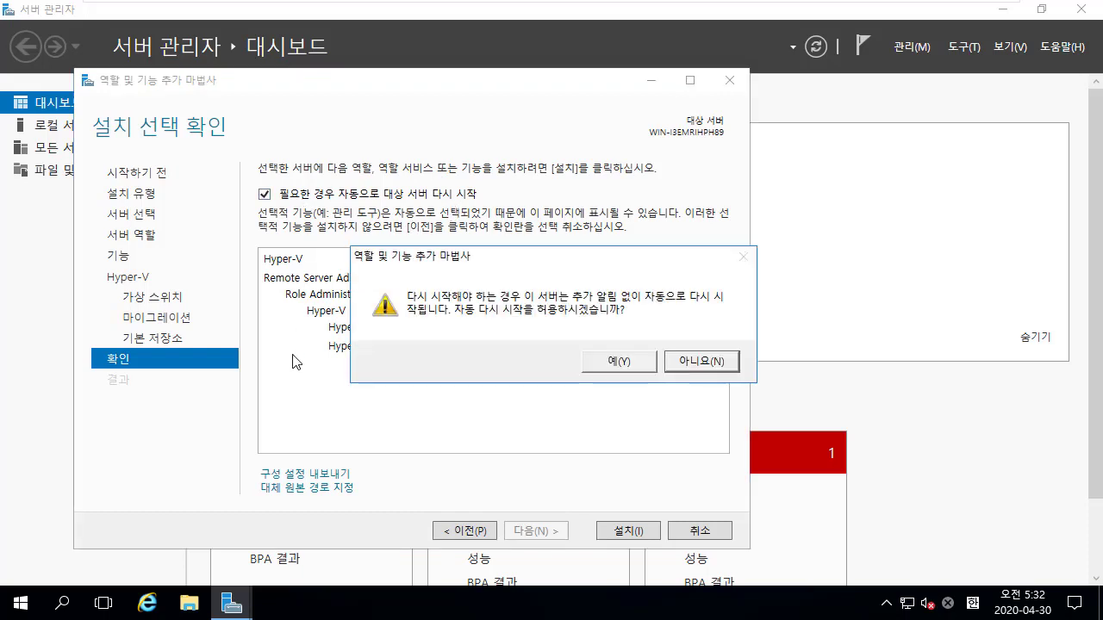
click(630, 367)
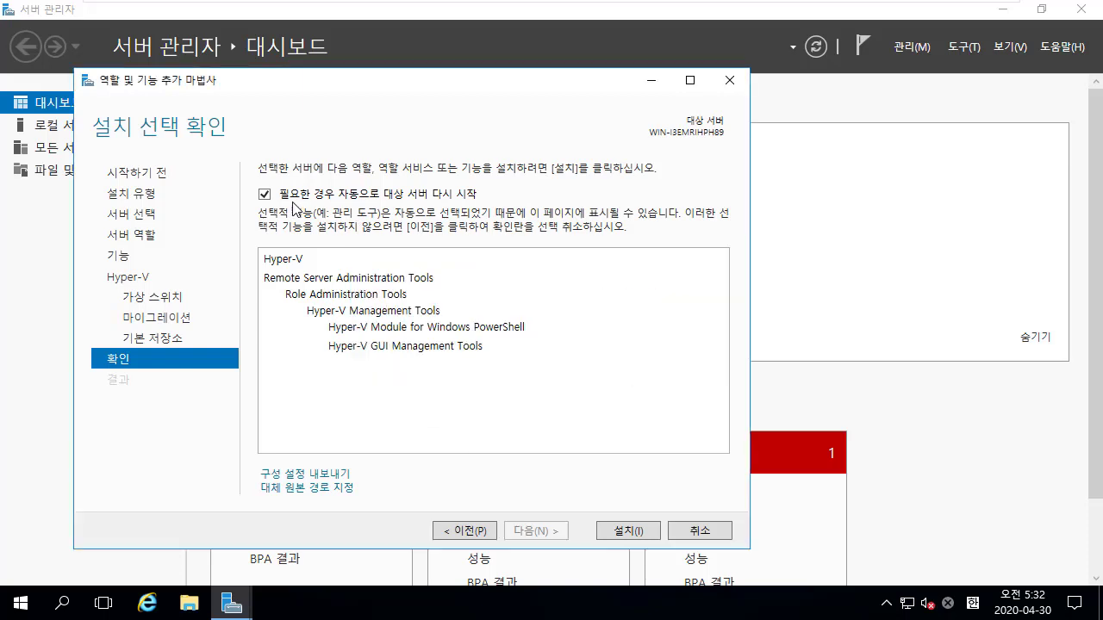
click(646, 532)
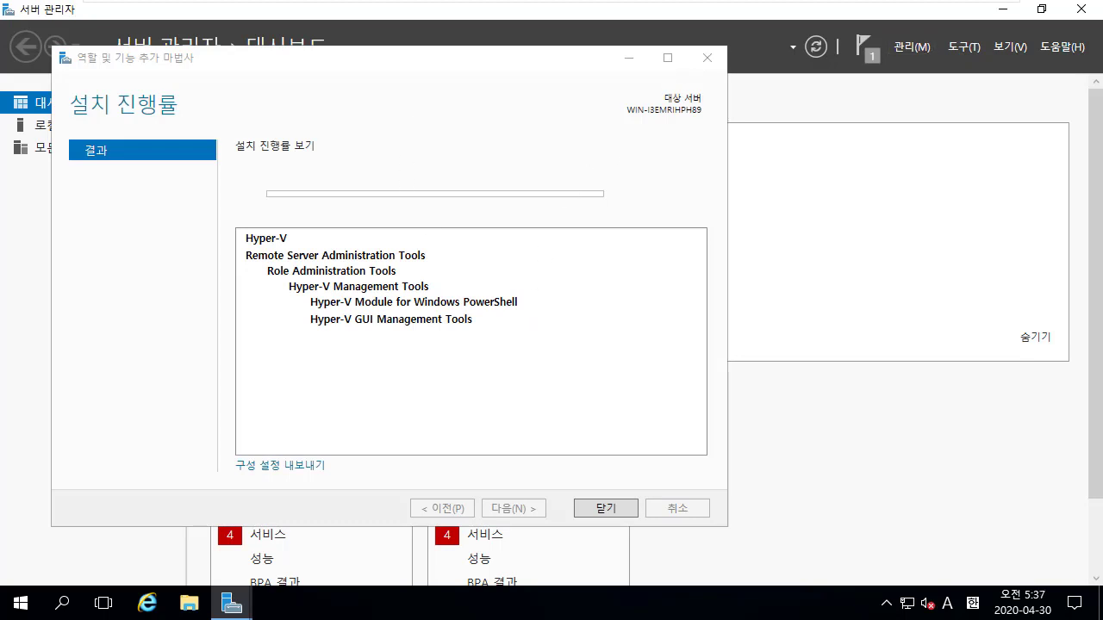
click(619, 507)
Open Hyper-V Manager from Server Manager's administration tools and move its window lower on the desktop
click(961, 49)
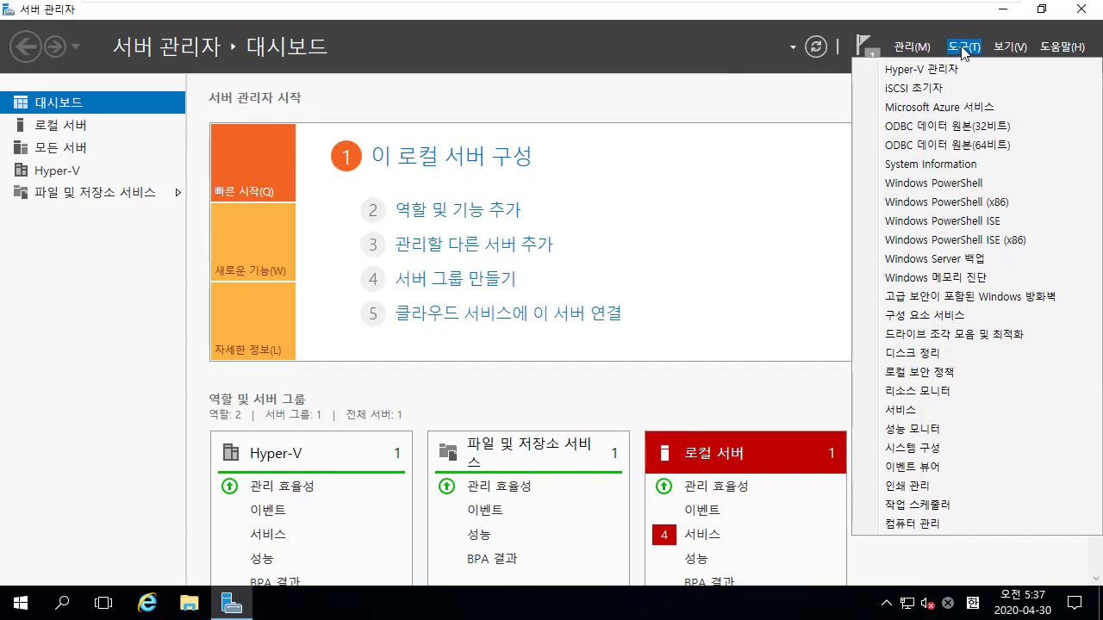
click(914, 47)
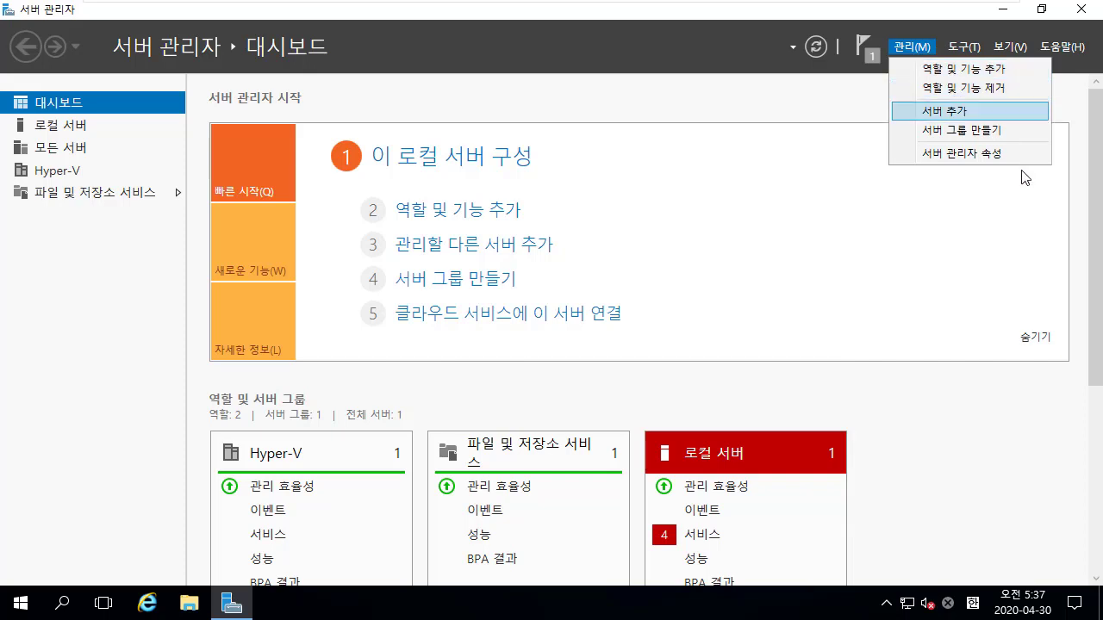
click(965, 48)
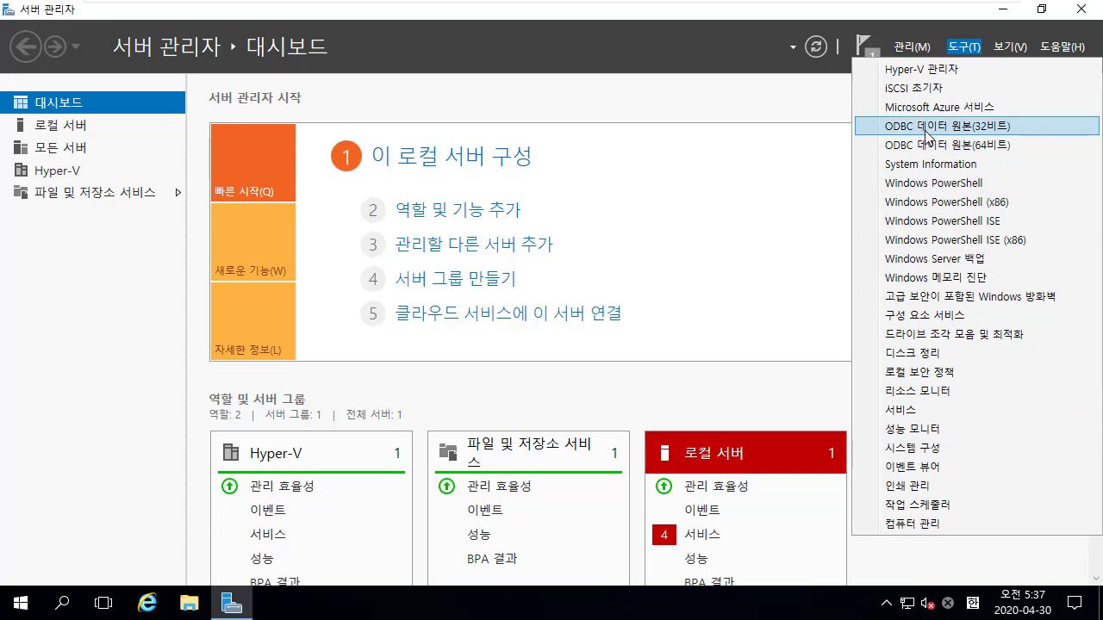
click(953, 72)
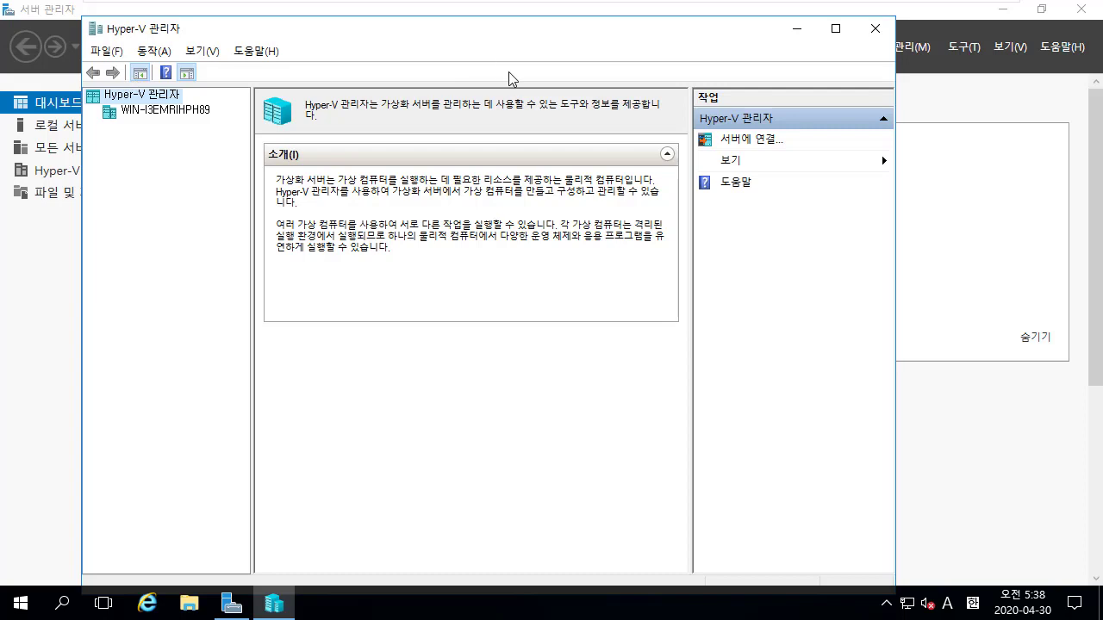
mouse_move(851, 6)
drag(517, 36, 517, 113)
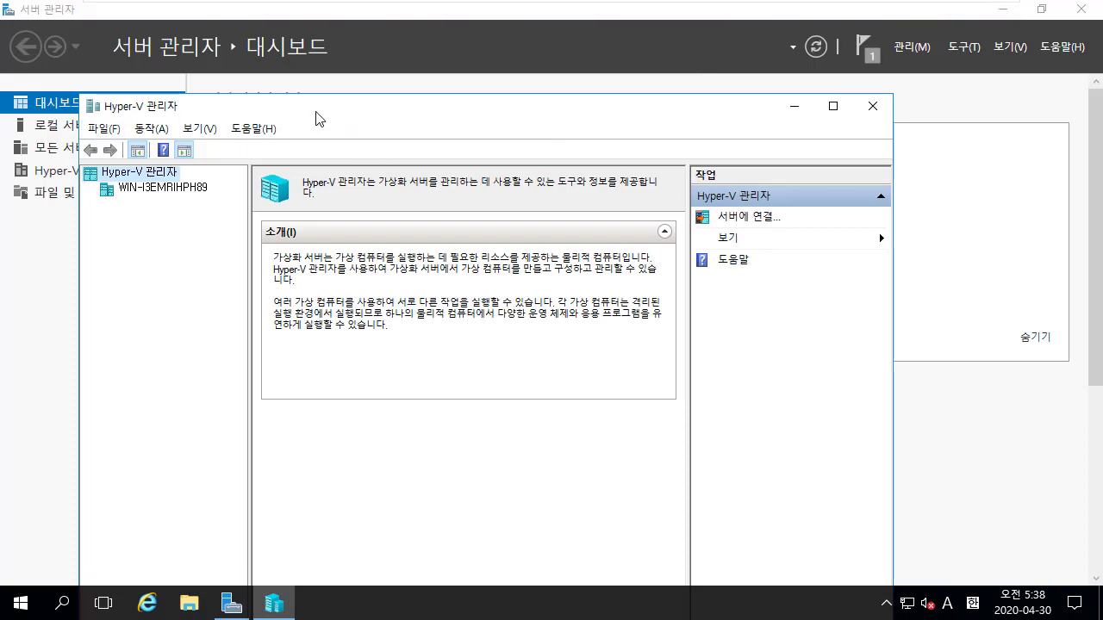
drag(318, 118, 327, 111)
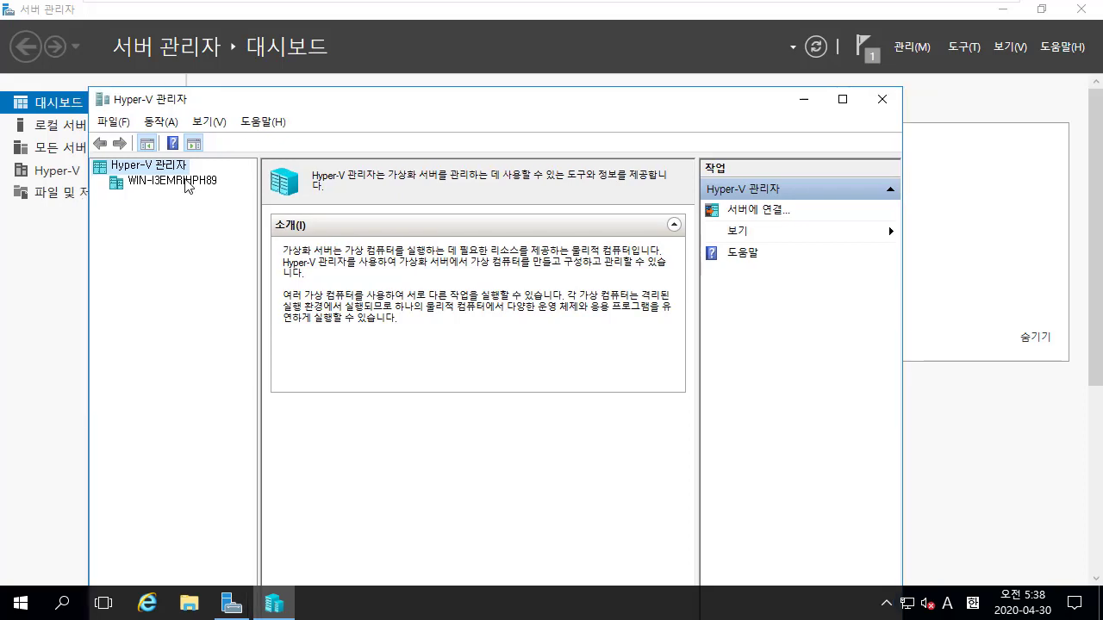
Select the host server WIN-I3EMRIHPH89 in Hyper-V Manager to show its virtual machines and available actions
click(126, 124)
key(Escape)
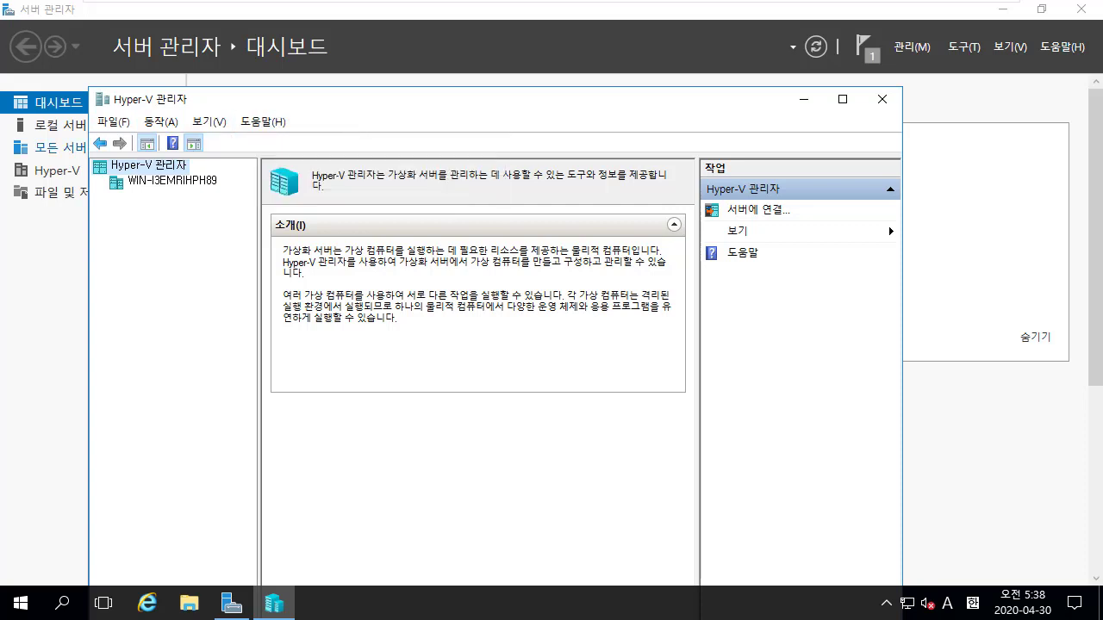
click(194, 183)
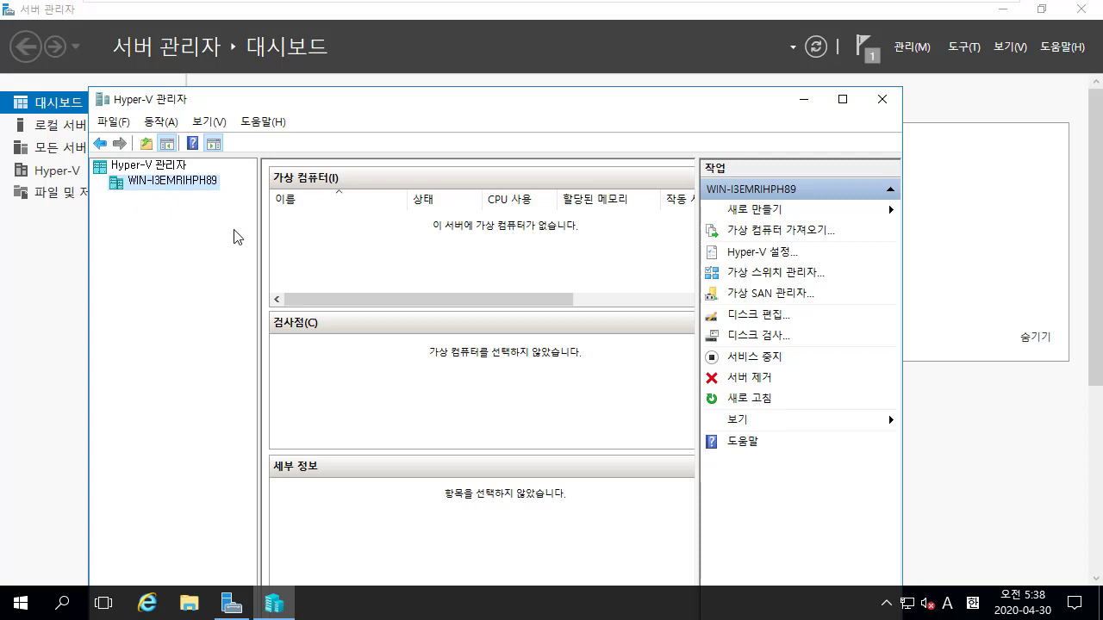
click(161, 126)
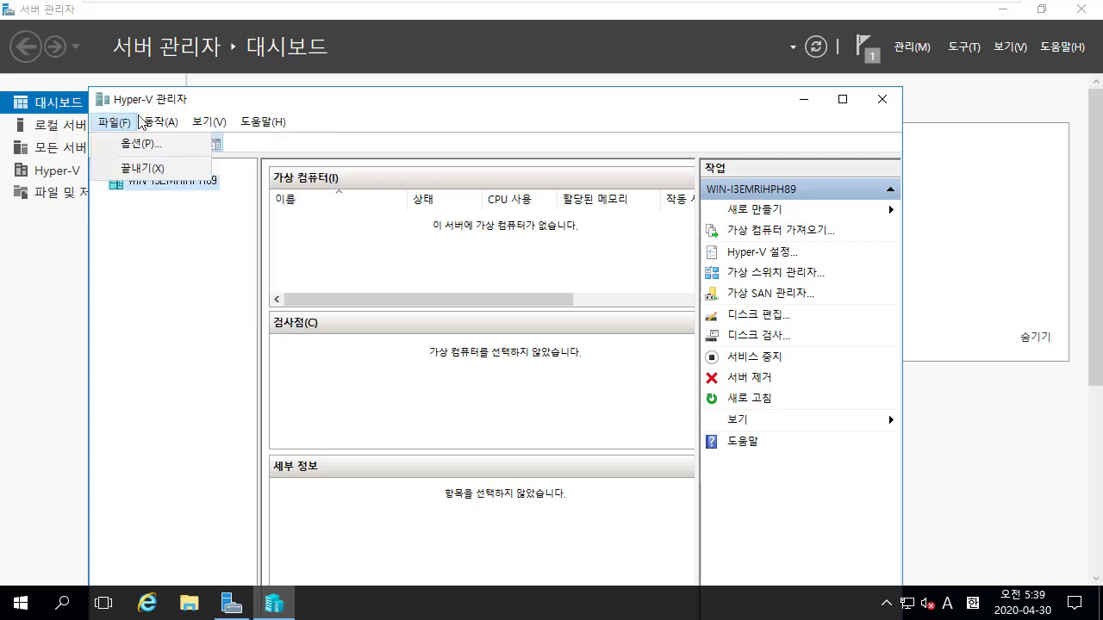
click(148, 165)
right_click(150, 167)
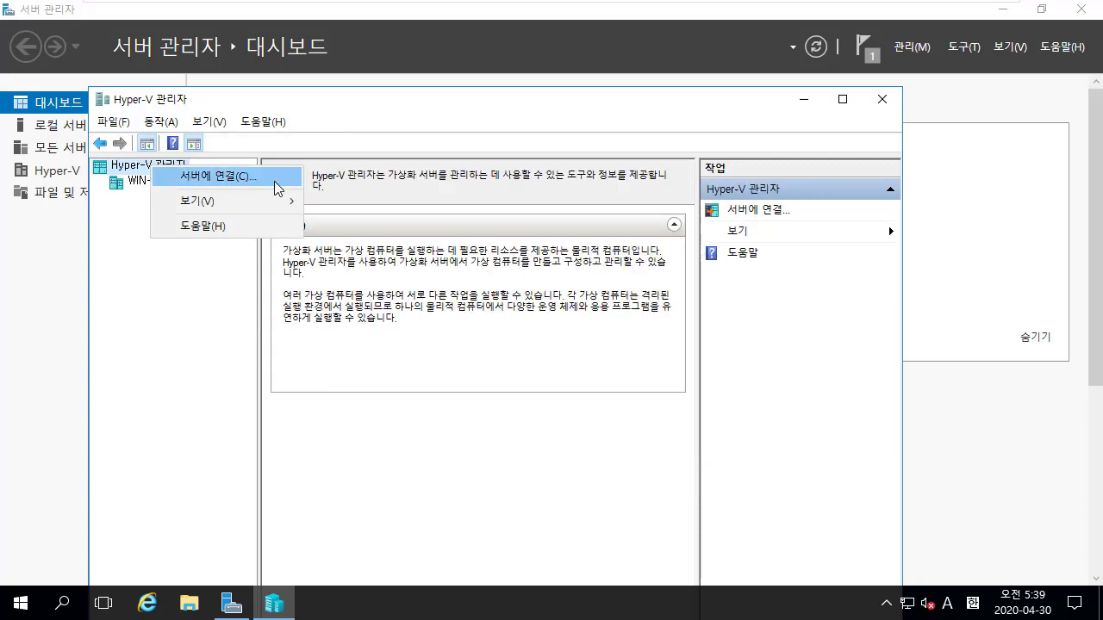
click(142, 191)
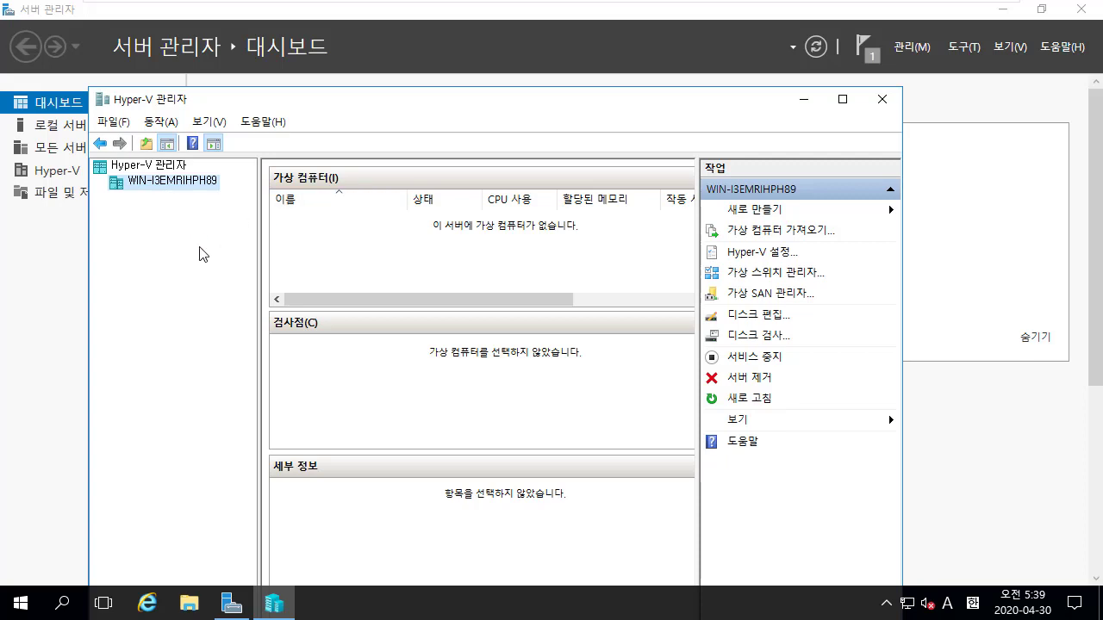
drag(696, 104, 711, 76)
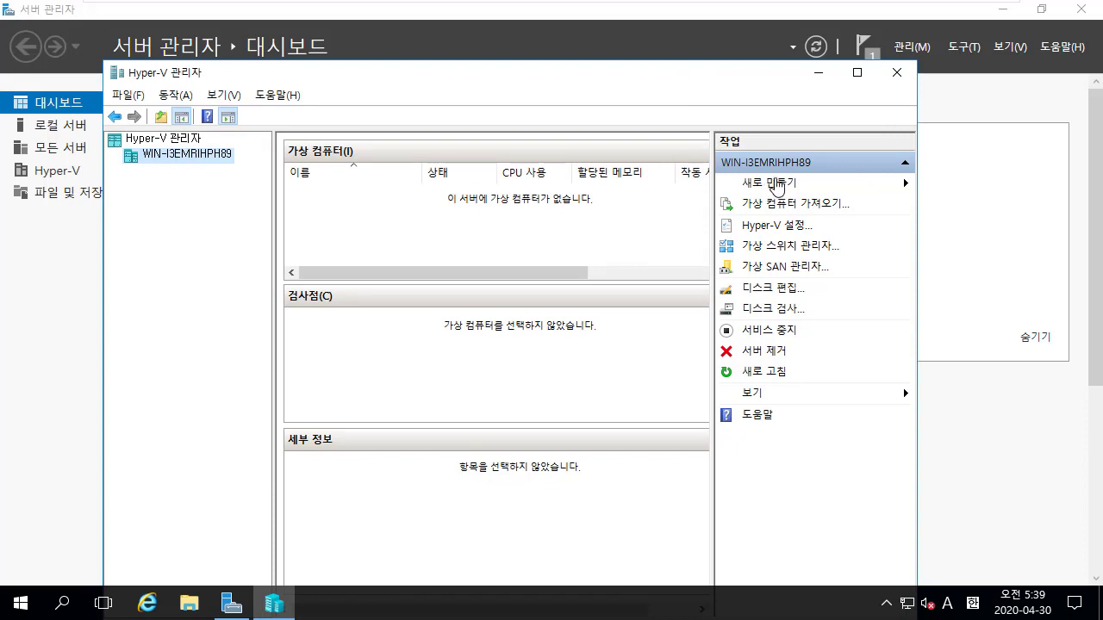
Review the Intel(R) 82574L virtual switch properties and the MAC address range in the Virtual Switch Manager, and close it without changes
click(775, 183)
click(794, 255)
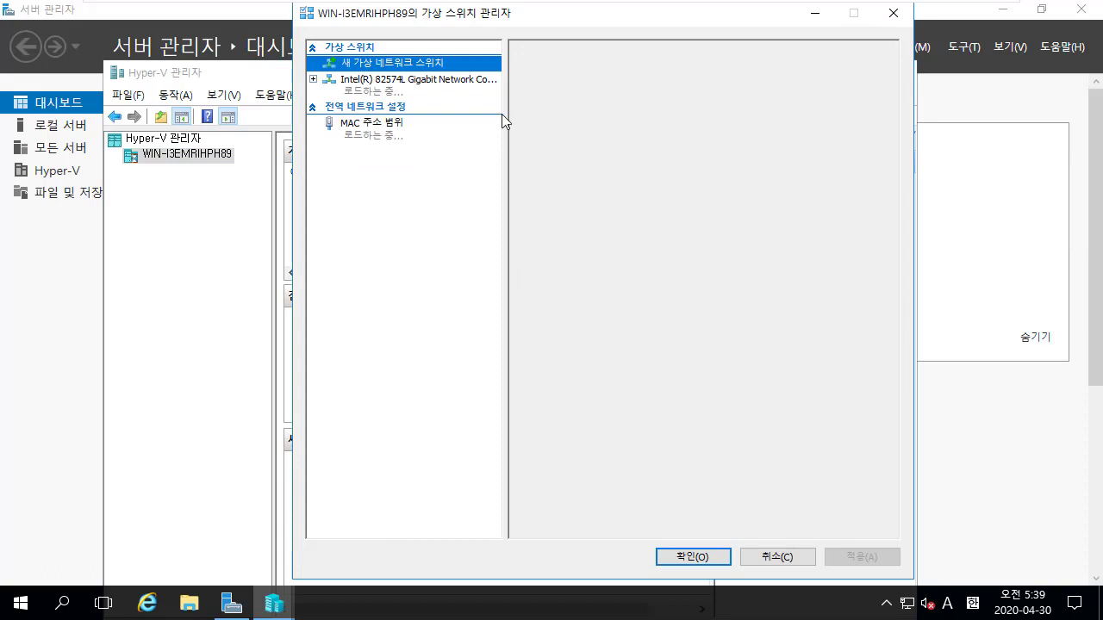
drag(480, 26, 382, 67)
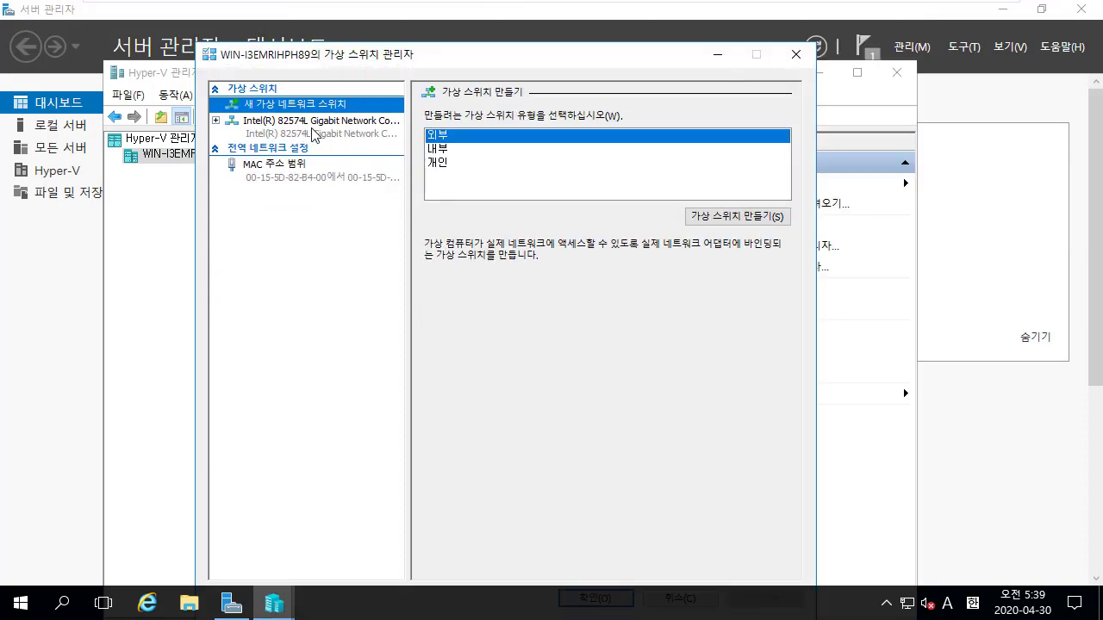
click(337, 134)
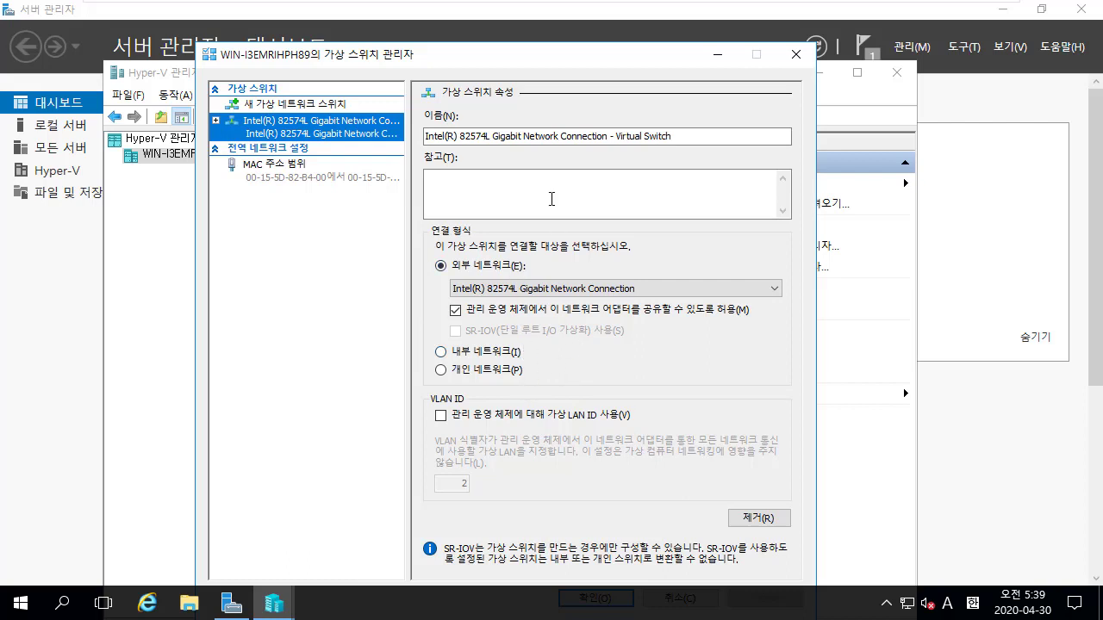
drag(537, 62, 504, 35)
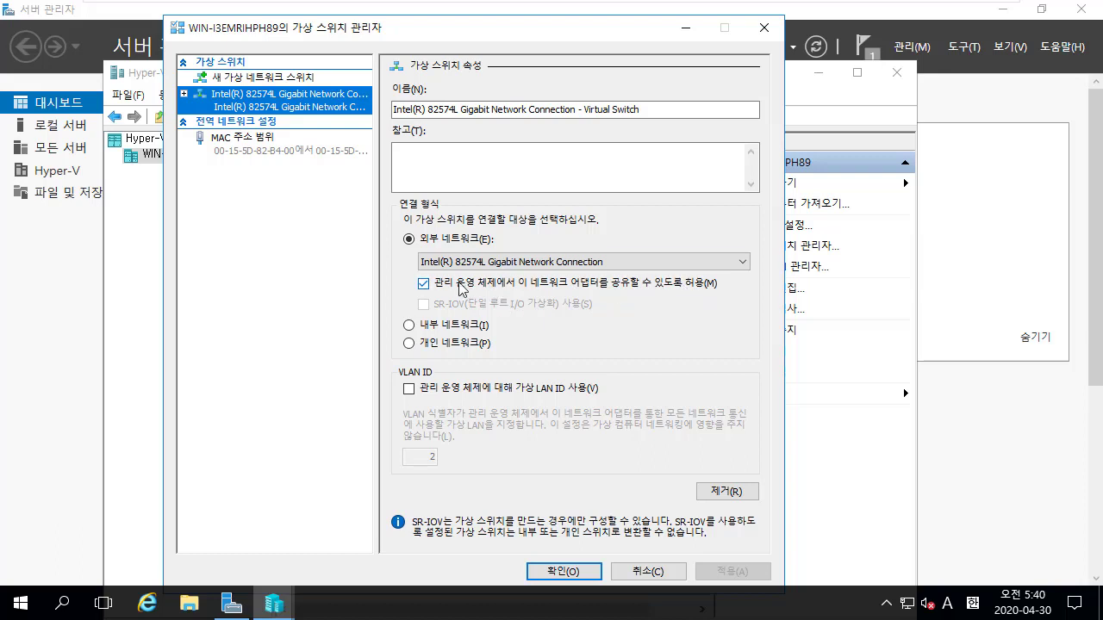
click(256, 150)
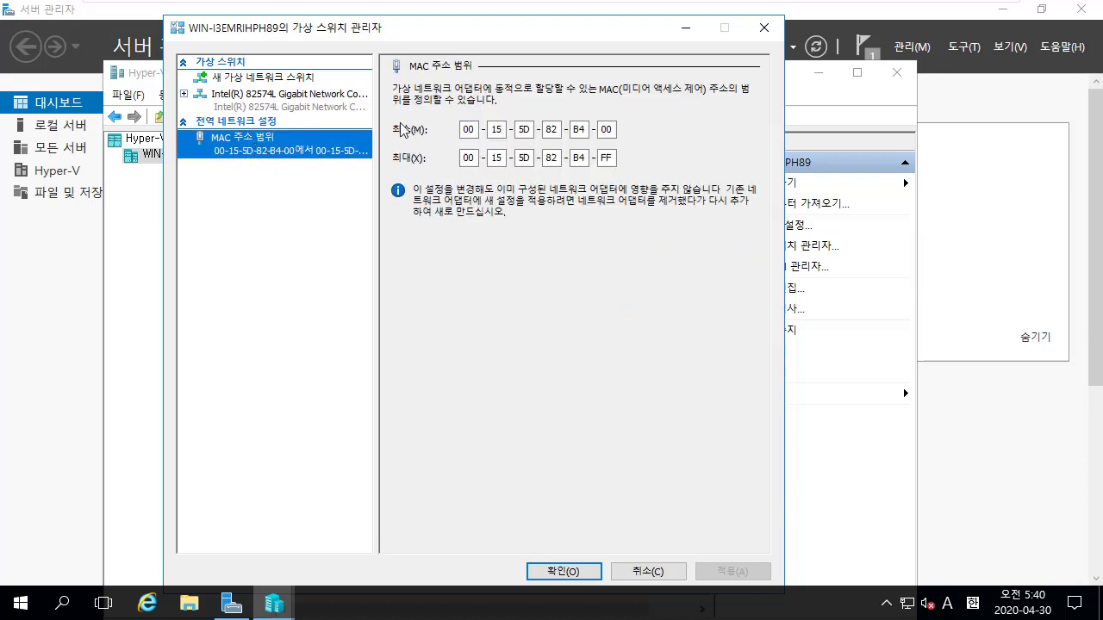
click(272, 100)
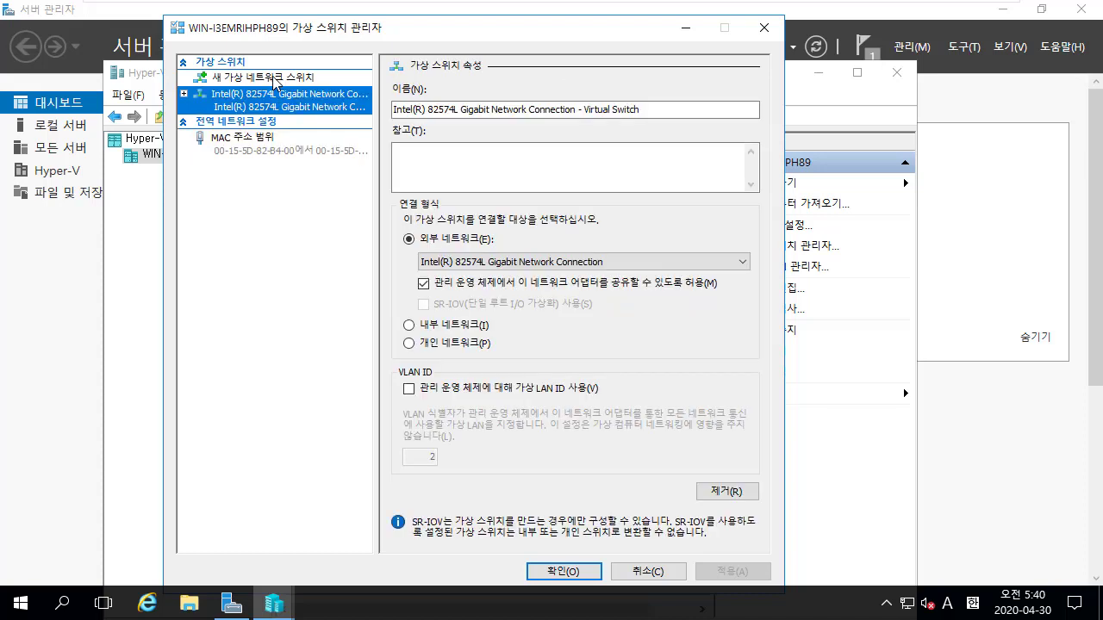
click(668, 574)
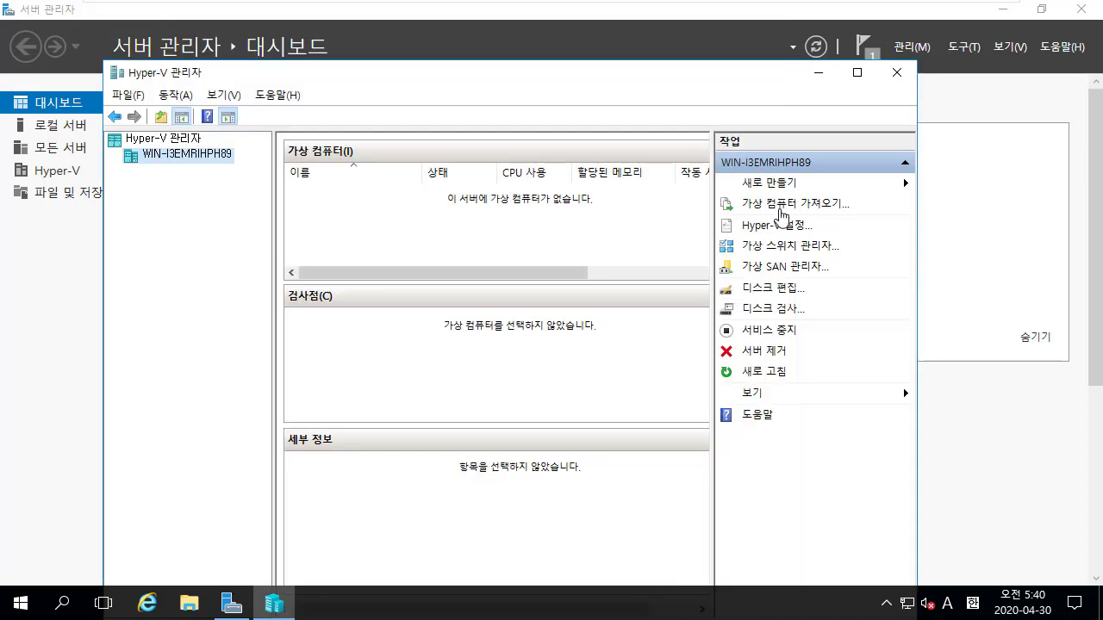
Start a new virtual machine named "Windows 2016 Server" and keep its default storage location
click(777, 185)
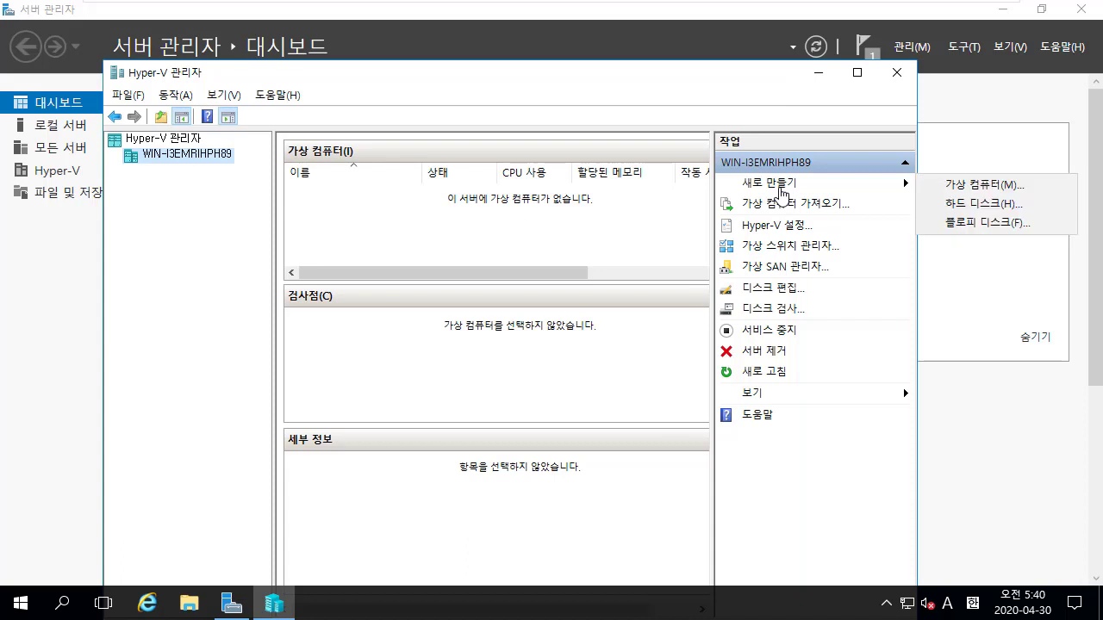
click(969, 190)
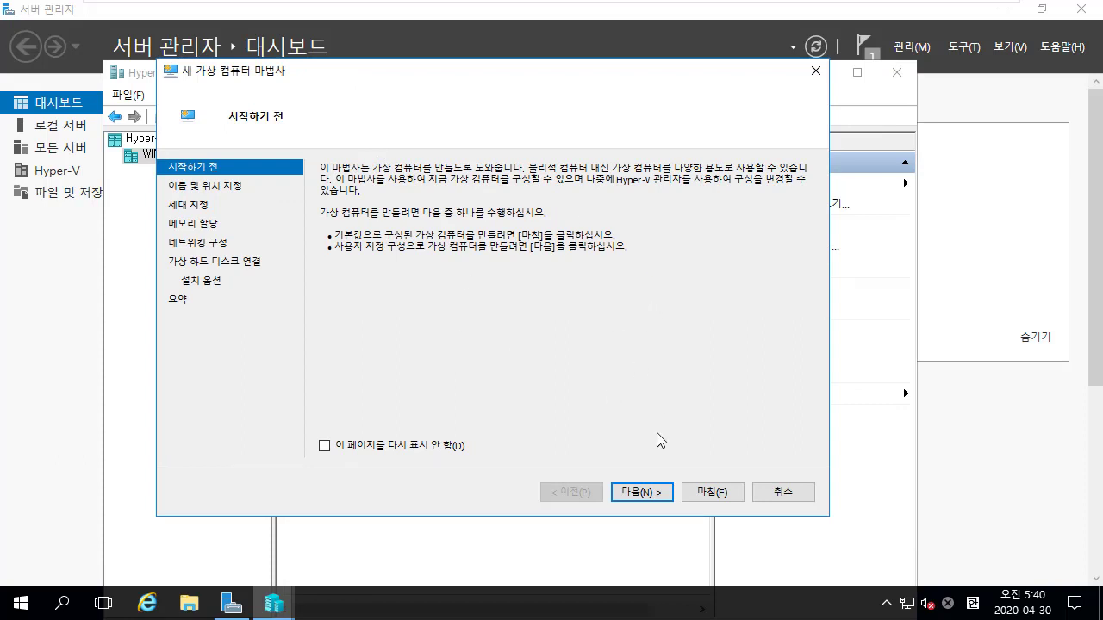
click(641, 492)
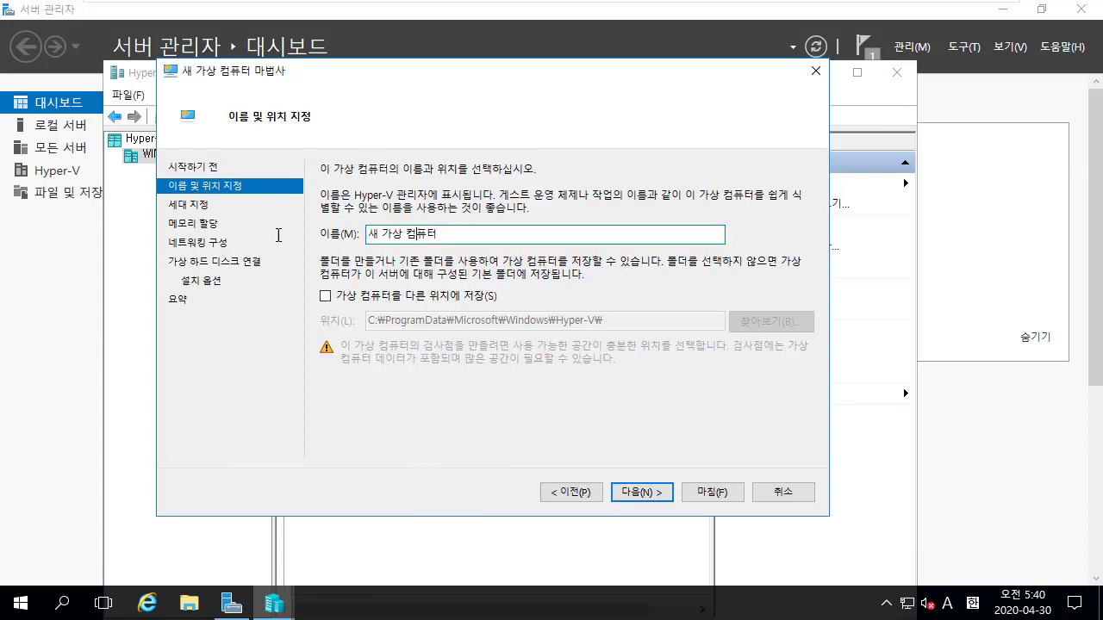
text(W)
key(BackSpace)
text(Windows 2016 Server)
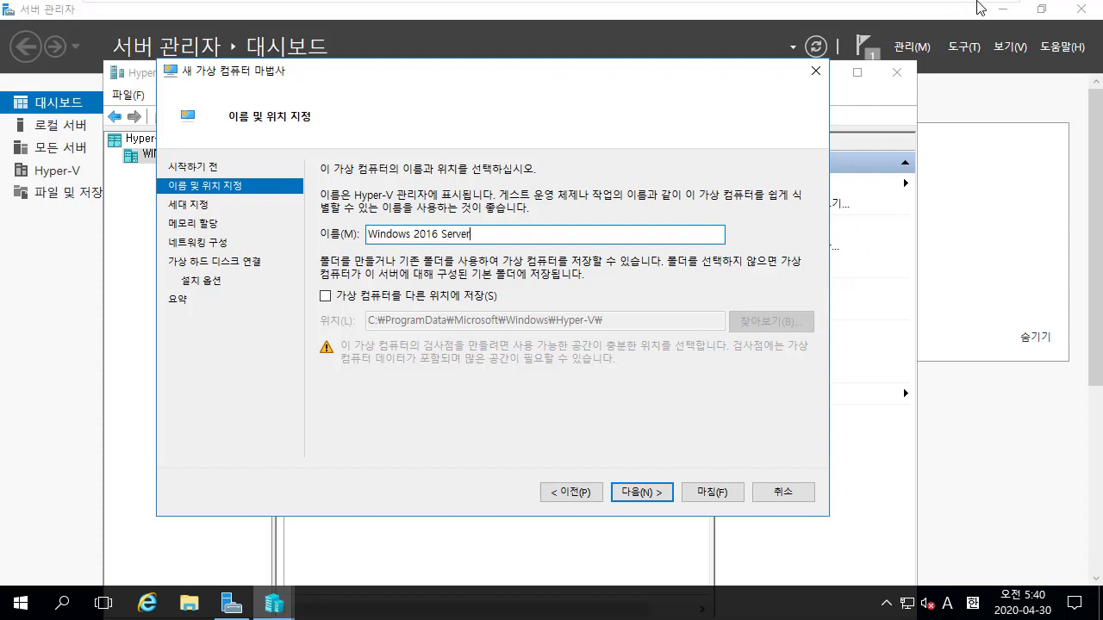
mouse_move(949, 7)
click(658, 494)
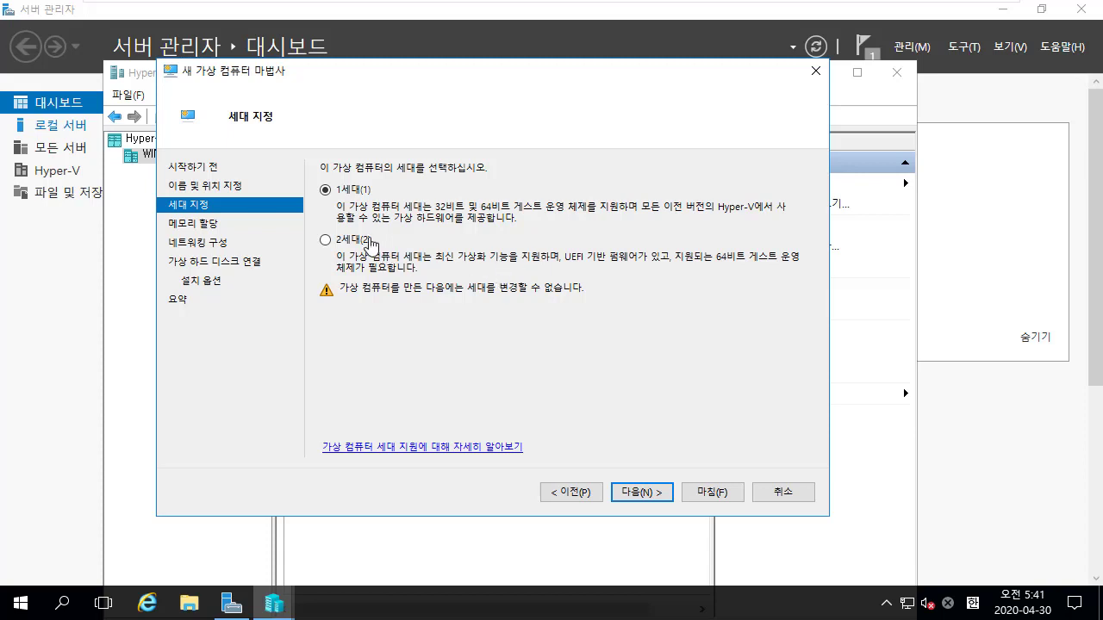
Keep the new virtual machine as Generation 1 and set its startup memory to 4000 MB
mouse_move(840, 3)
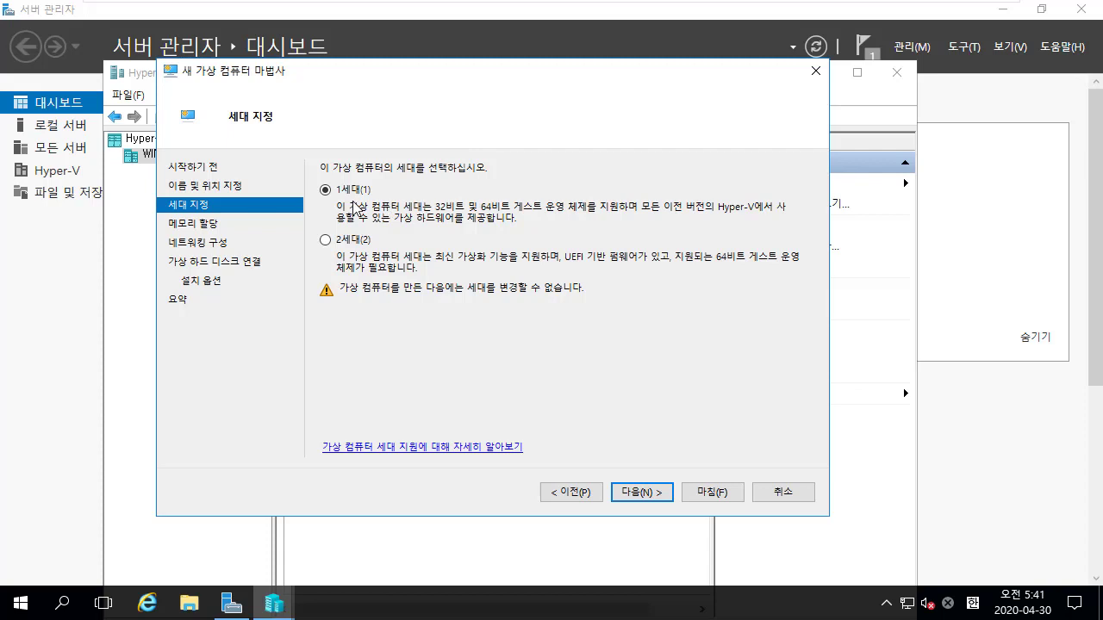
click(643, 492)
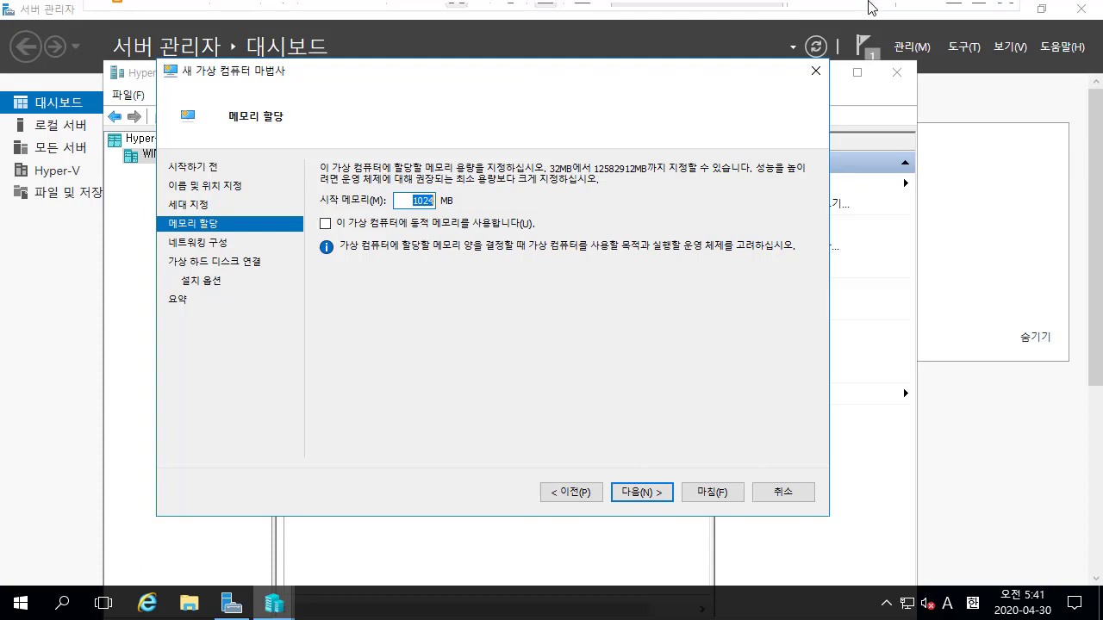
right_click(861, 13)
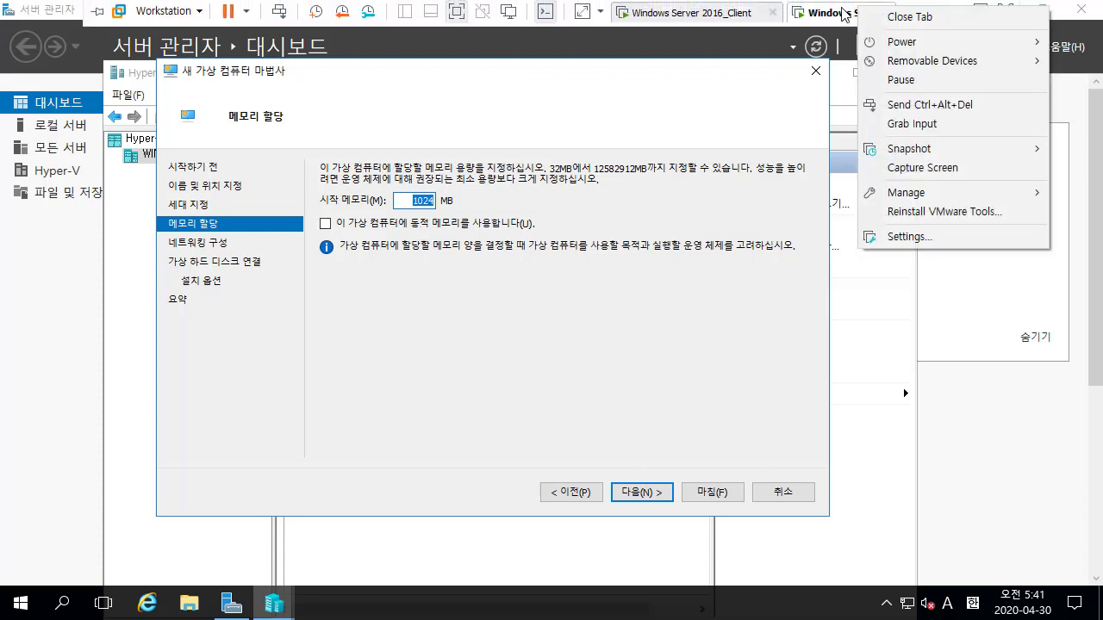
click(539, 96)
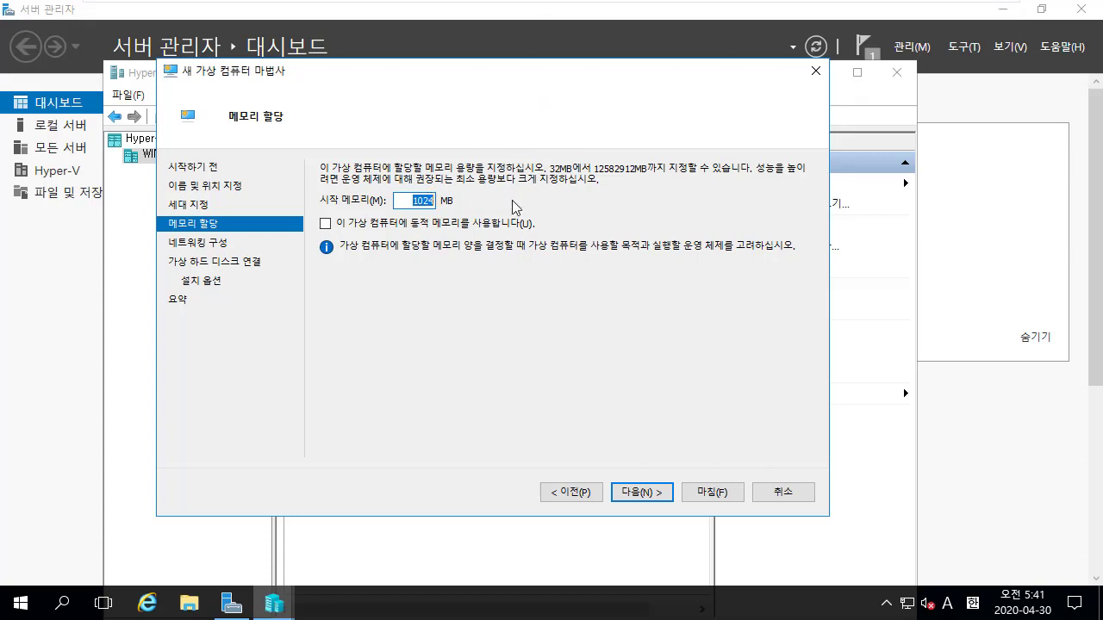
text(4)
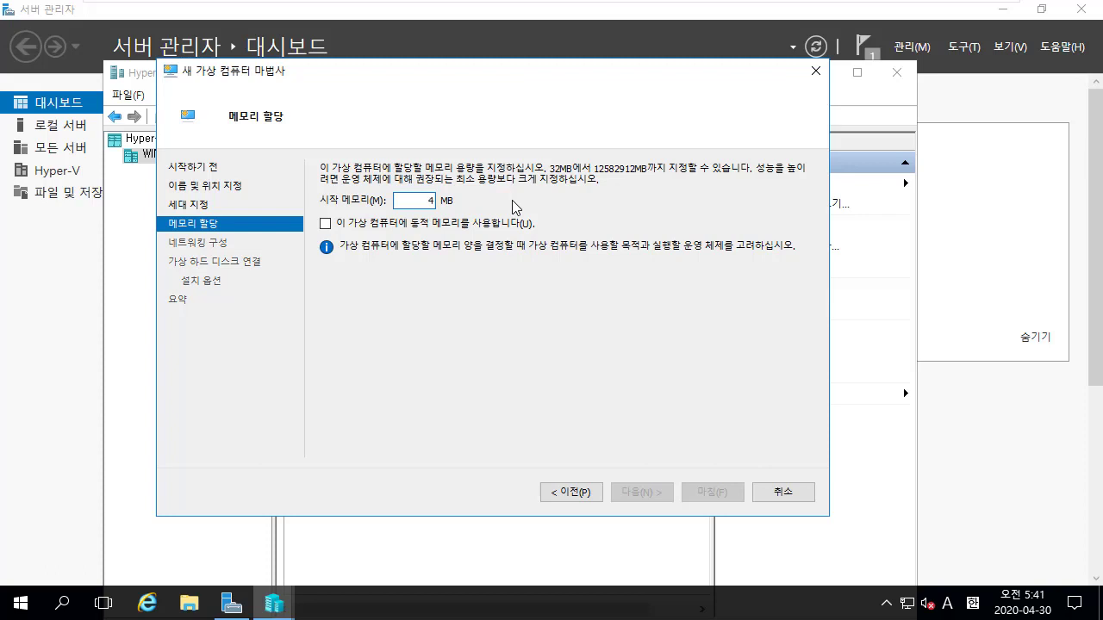
text(000)
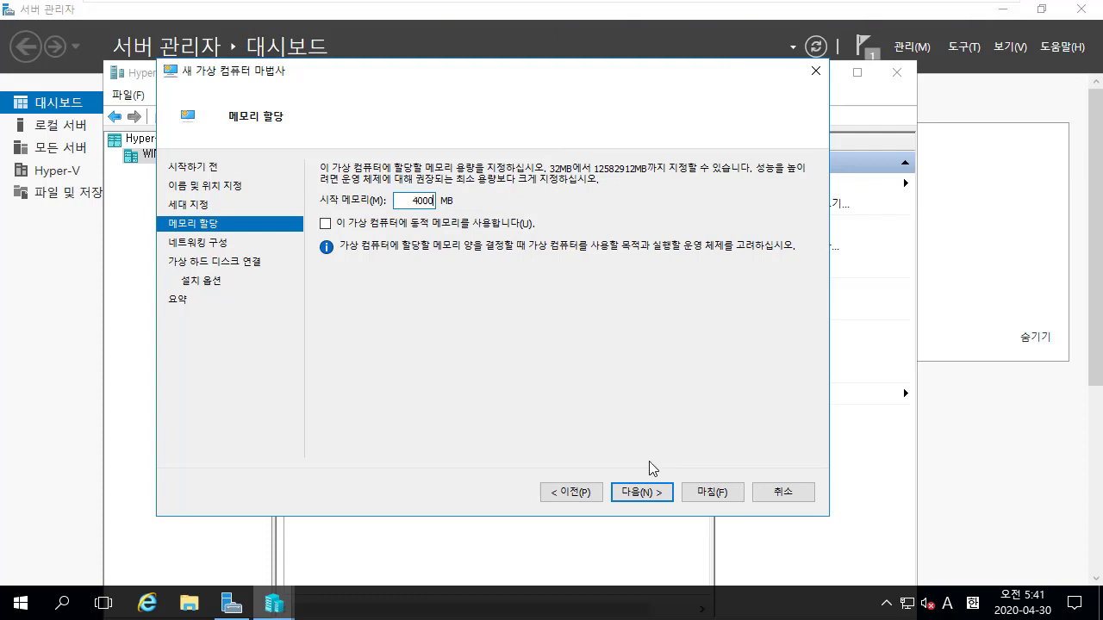
mouse_move(915, 7)
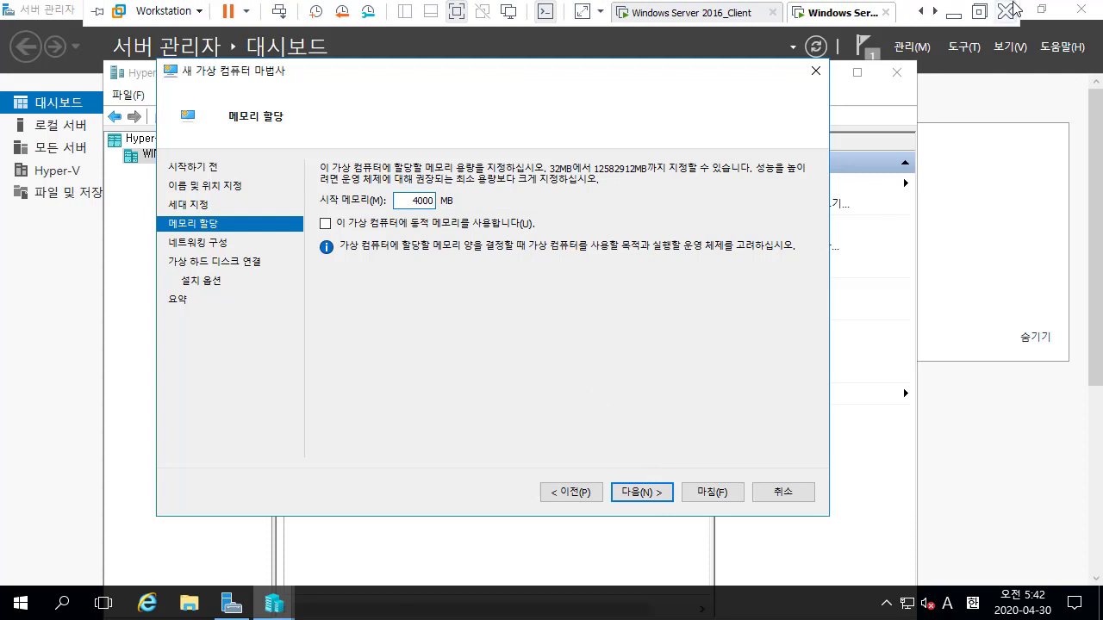
click(965, 16)
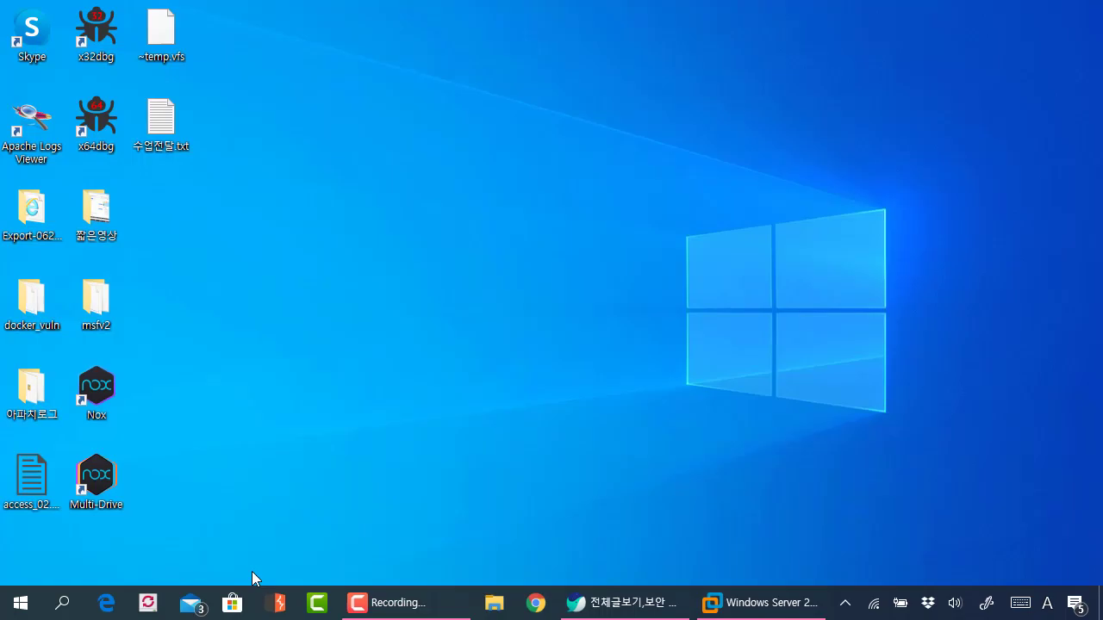
click(741, 601)
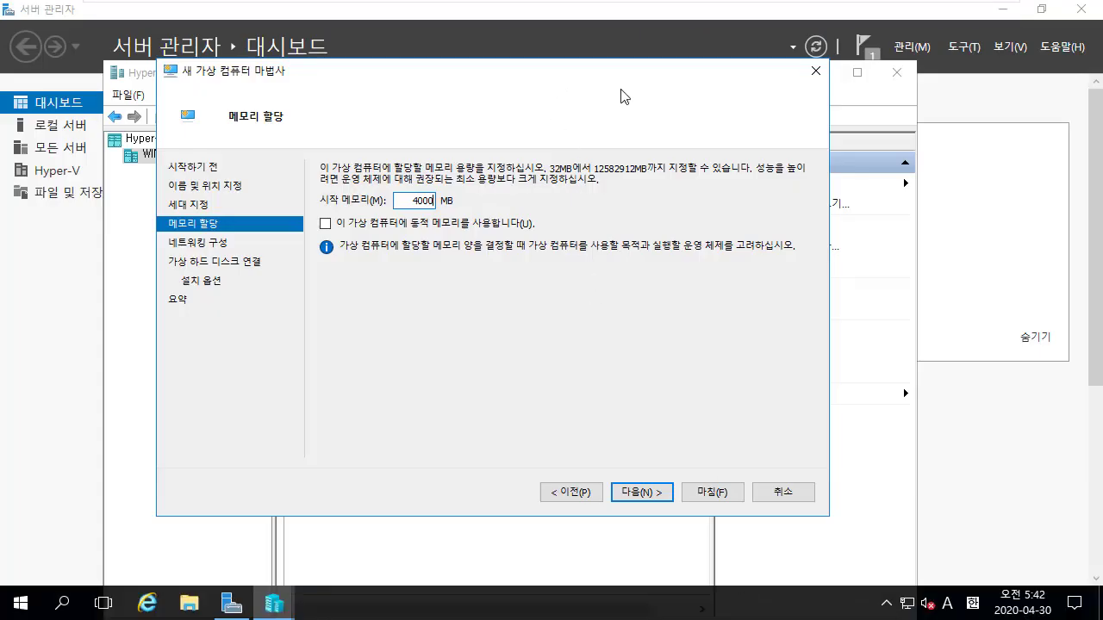
Connect the new virtual machine's network to the Intel(R) 82574L Gigabit Network Connection - Virtual Switch
mouse_move(876, 7)
click(641, 492)
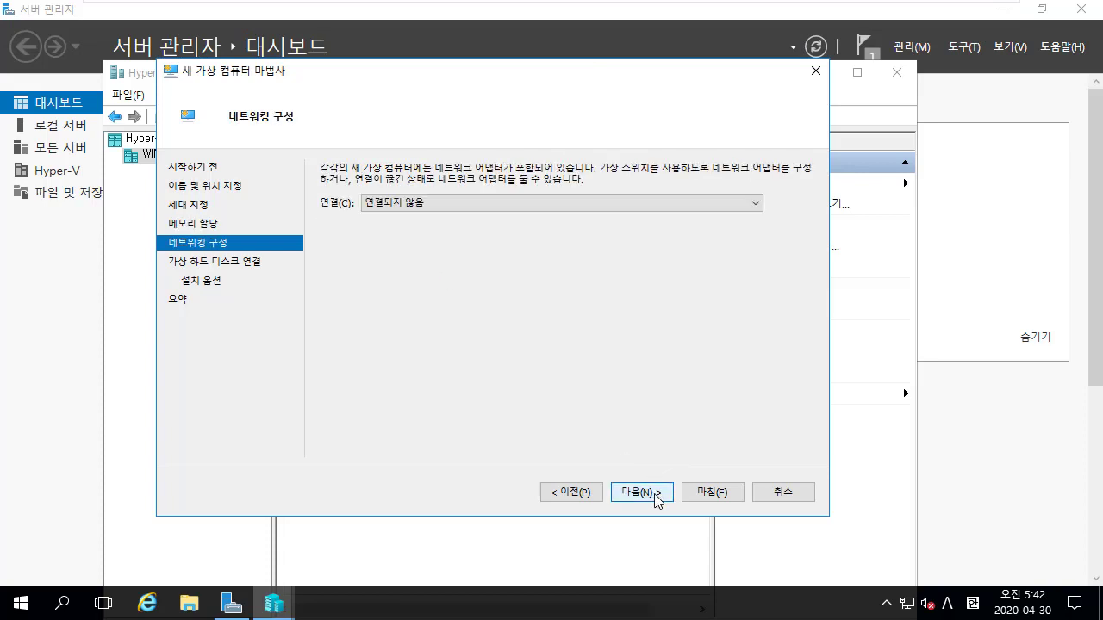
click(479, 202)
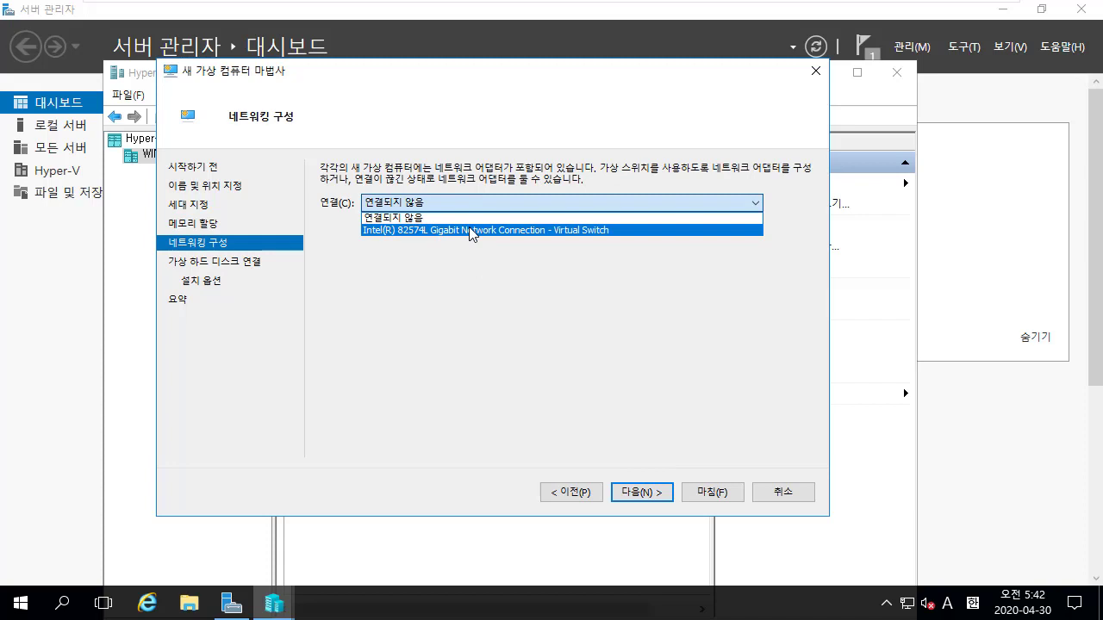
click(472, 230)
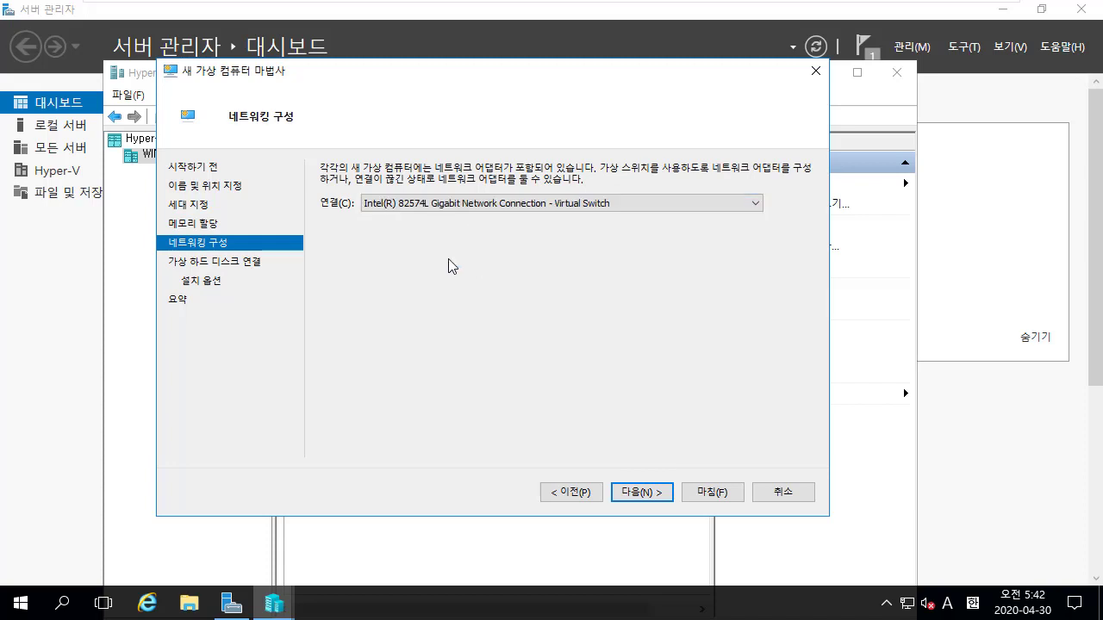
click(642, 493)
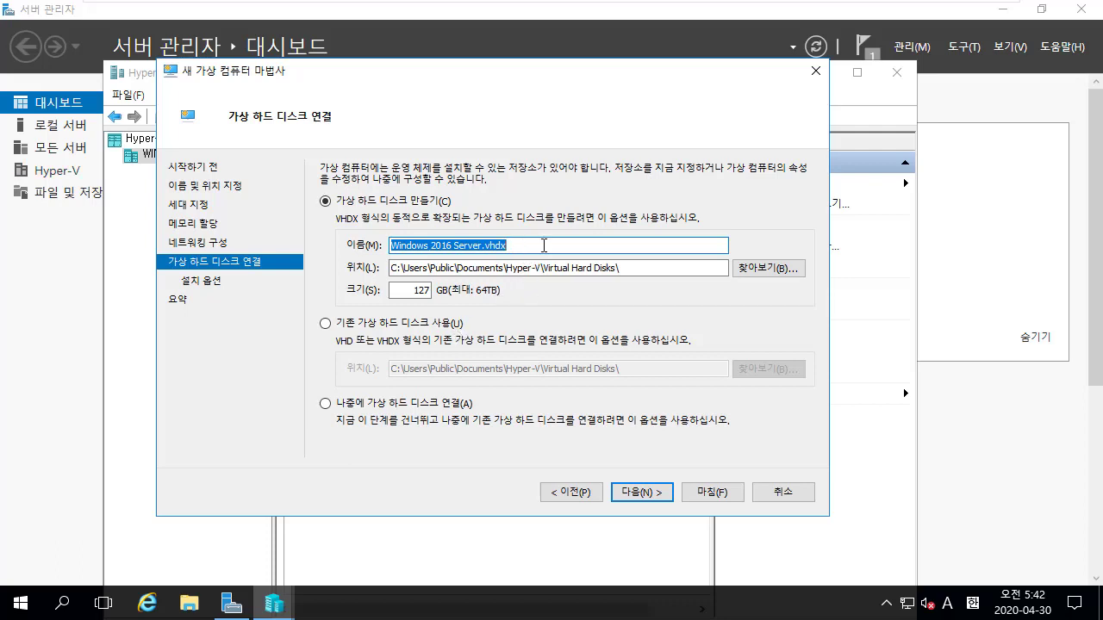
Review the new virtual hard disk's name, Windows 2016 Server.vhdx, and its size setting without changing them
click(577, 245)
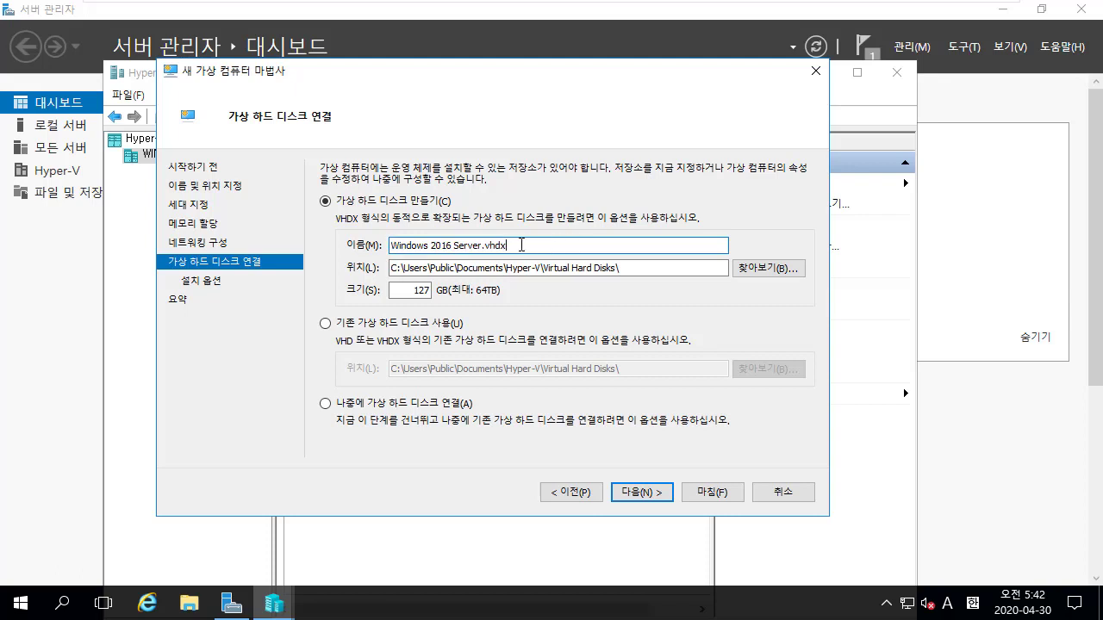
double_click(497, 246)
click(547, 246)
drag(530, 245, 479, 244)
click(480, 246)
click(411, 290)
key(ctrl+a)
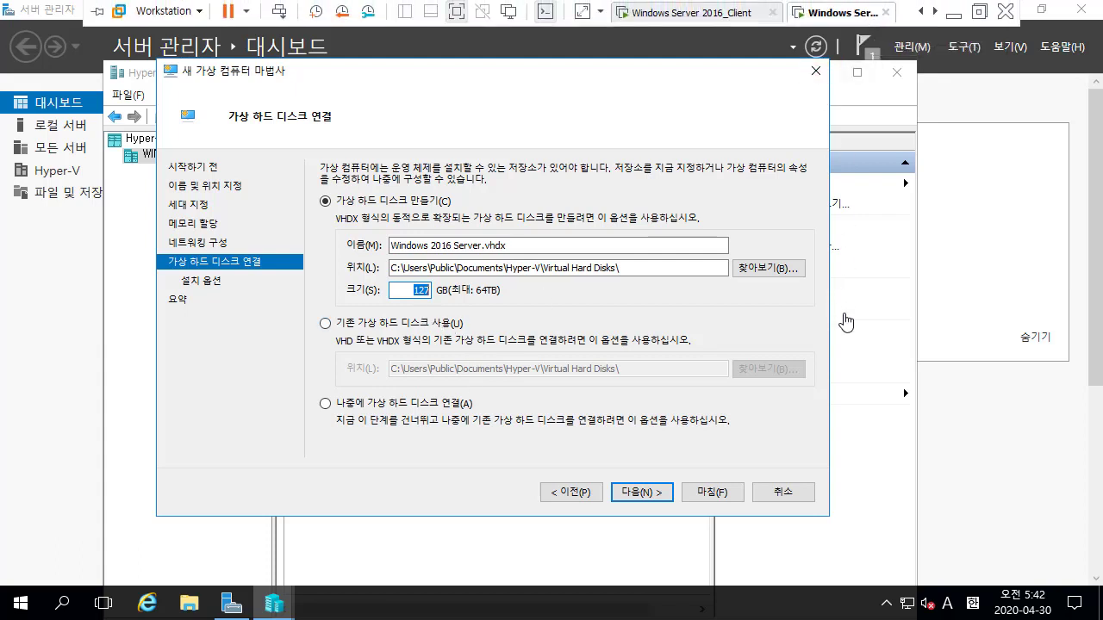
Check the free space on local disk C: in File Explorer, and close the window
click(191, 607)
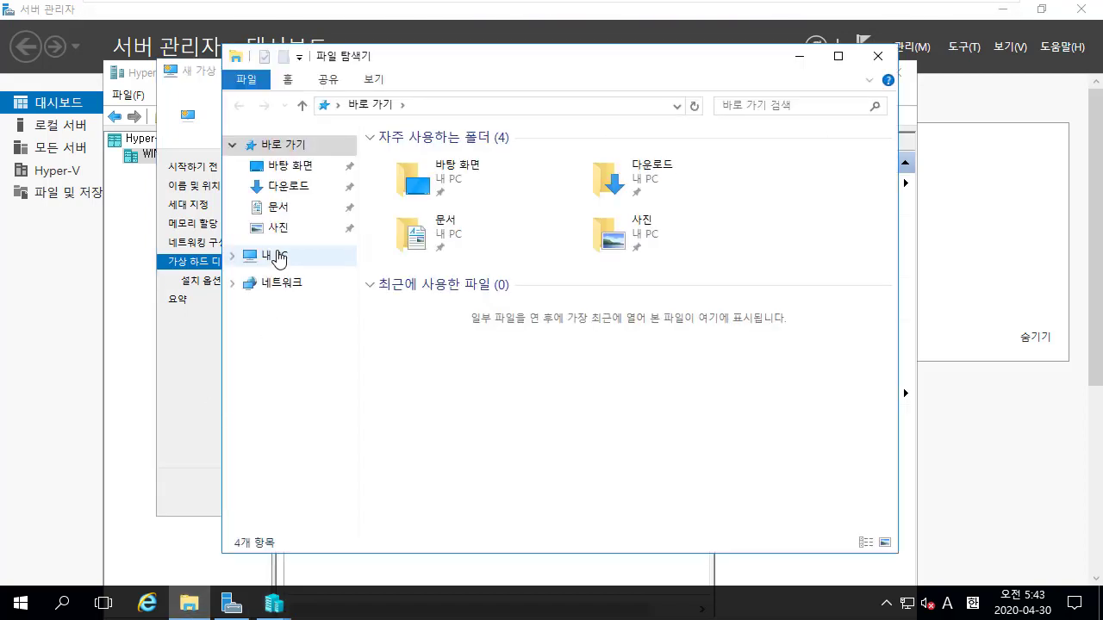
click(277, 255)
right_click(278, 256)
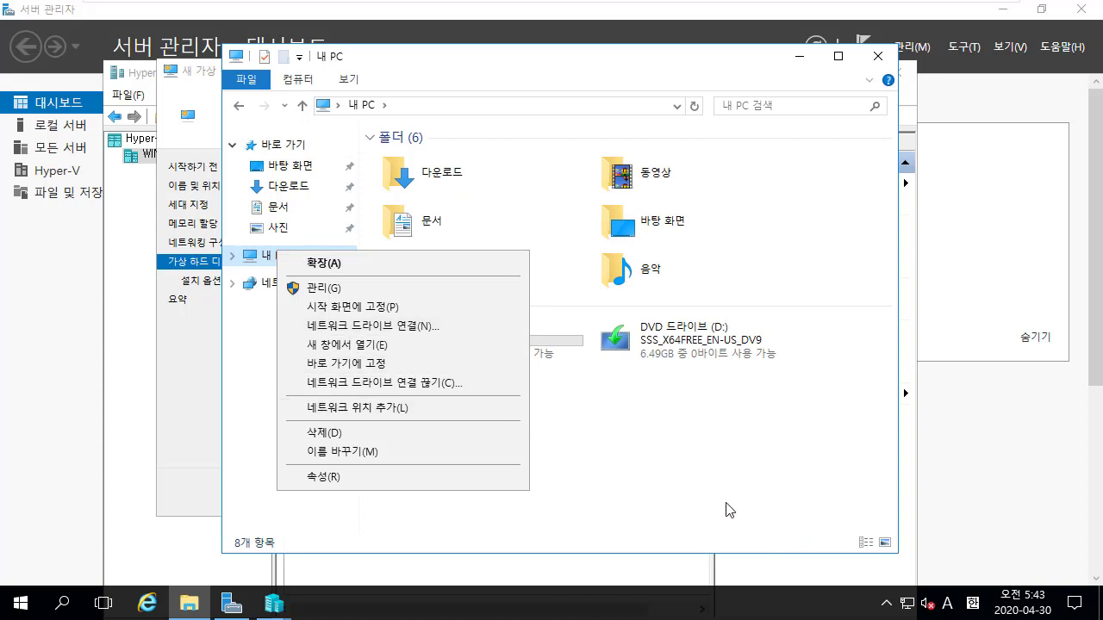
click(586, 461)
click(525, 349)
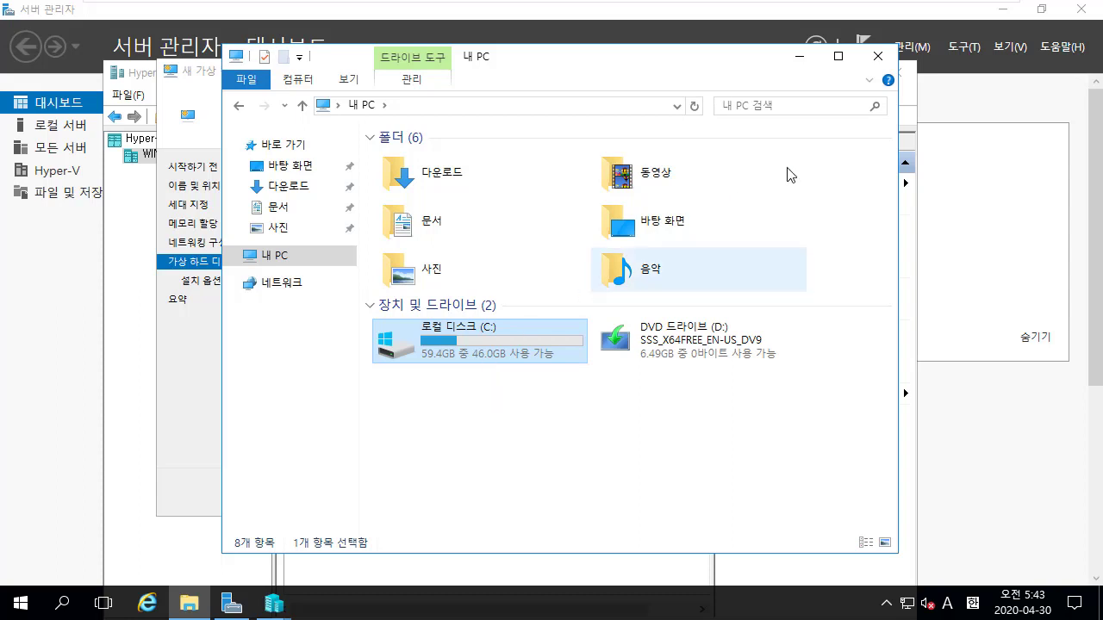
click(877, 56)
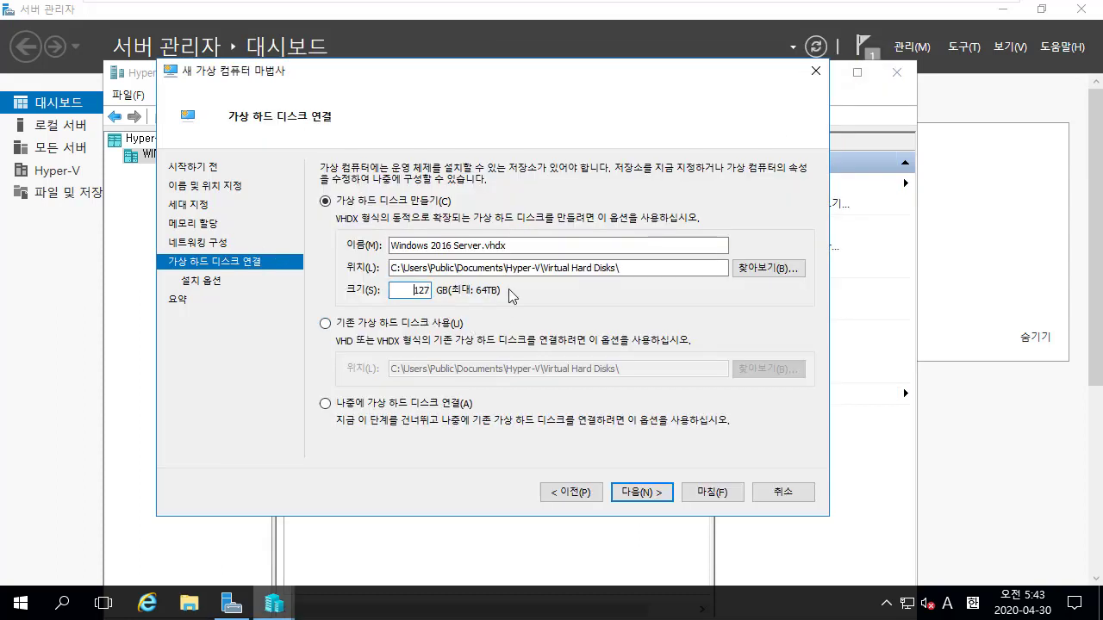
Set the new virtual hard disk's size to 25 GB and finish creating the virtual machine without installation media
text(25)
click(659, 492)
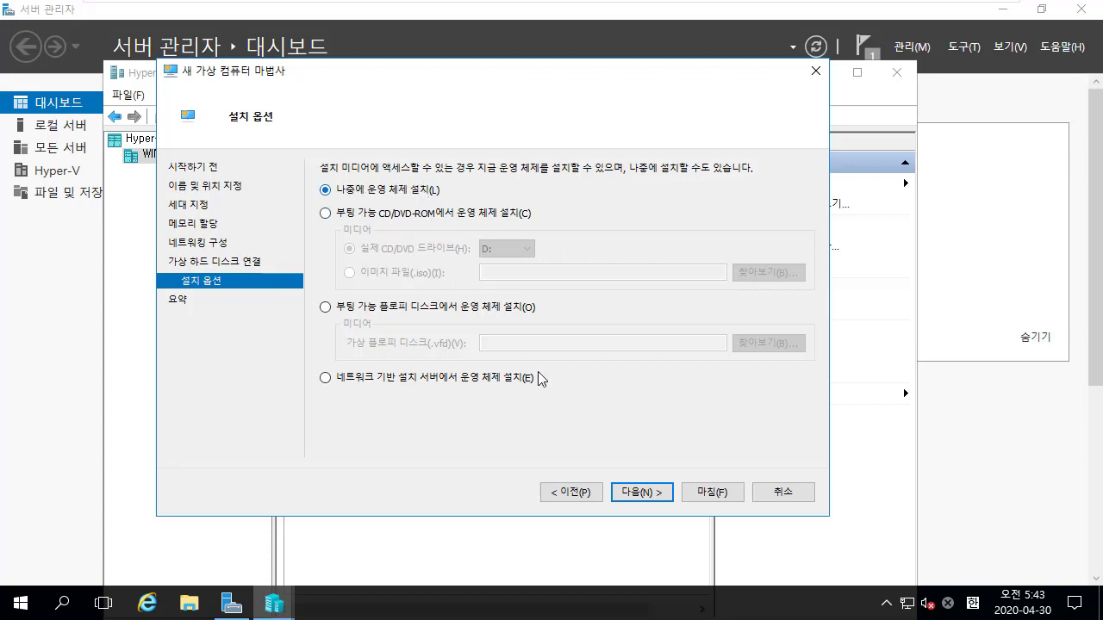
click(648, 494)
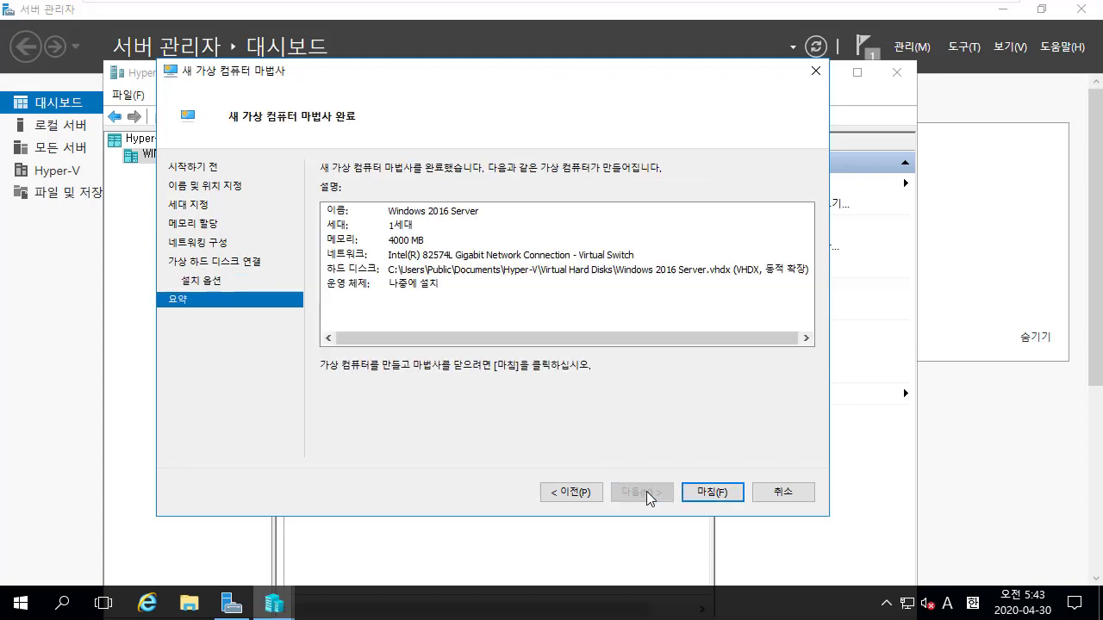
click(712, 492)
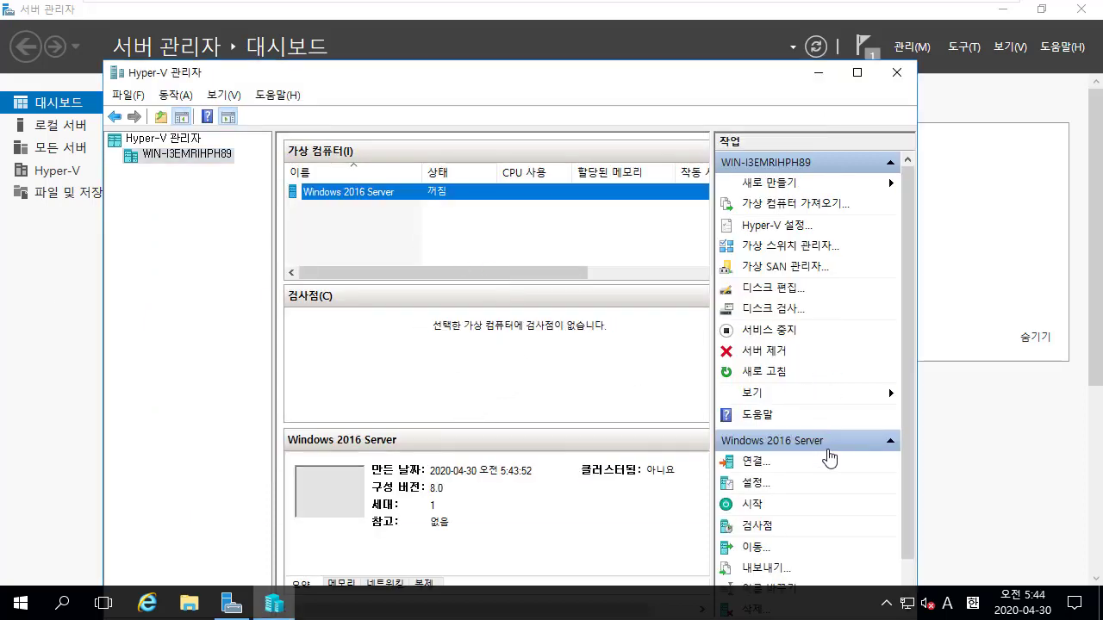
Open the settings of the Windows 2016 Server virtual machine and review its hard drive, SCSI controller and DVD drive
click(891, 445)
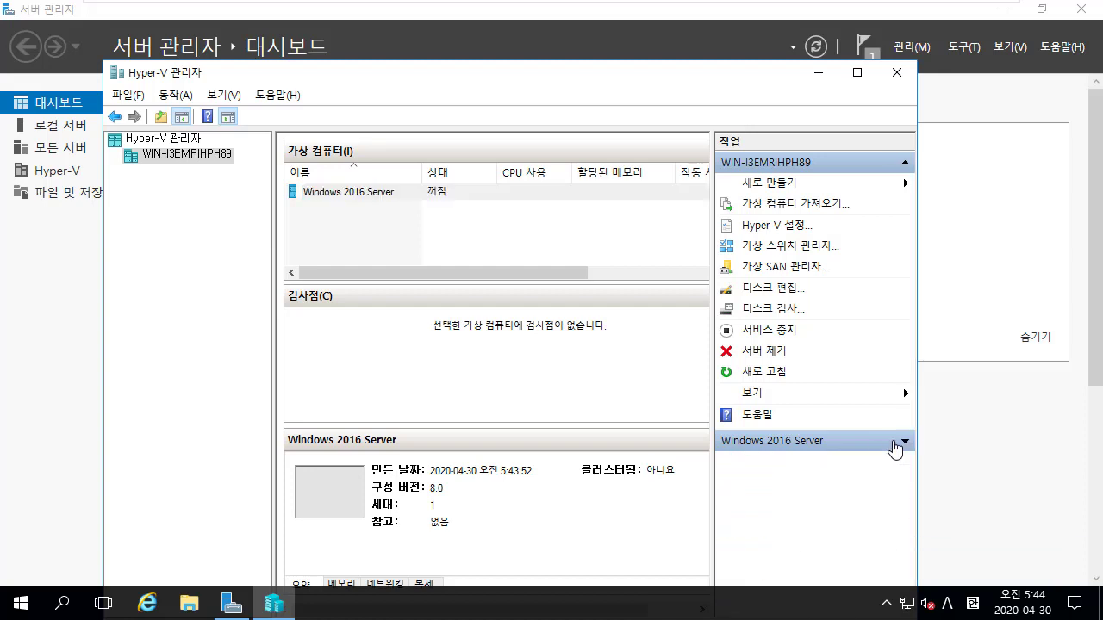
click(894, 443)
drag(699, 40, 698, 32)
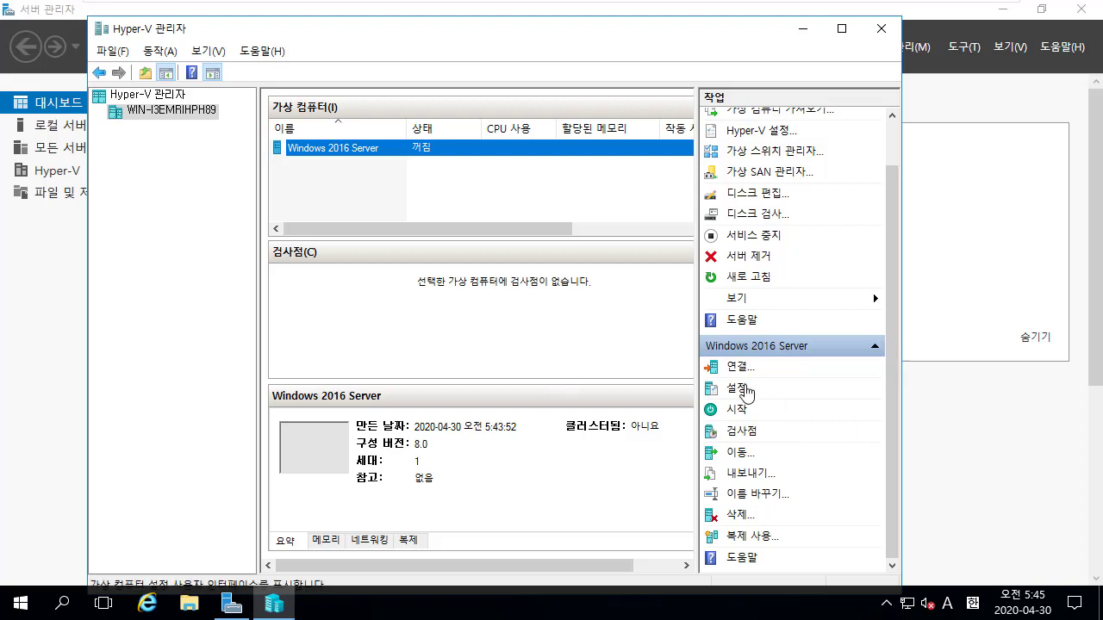
click(746, 389)
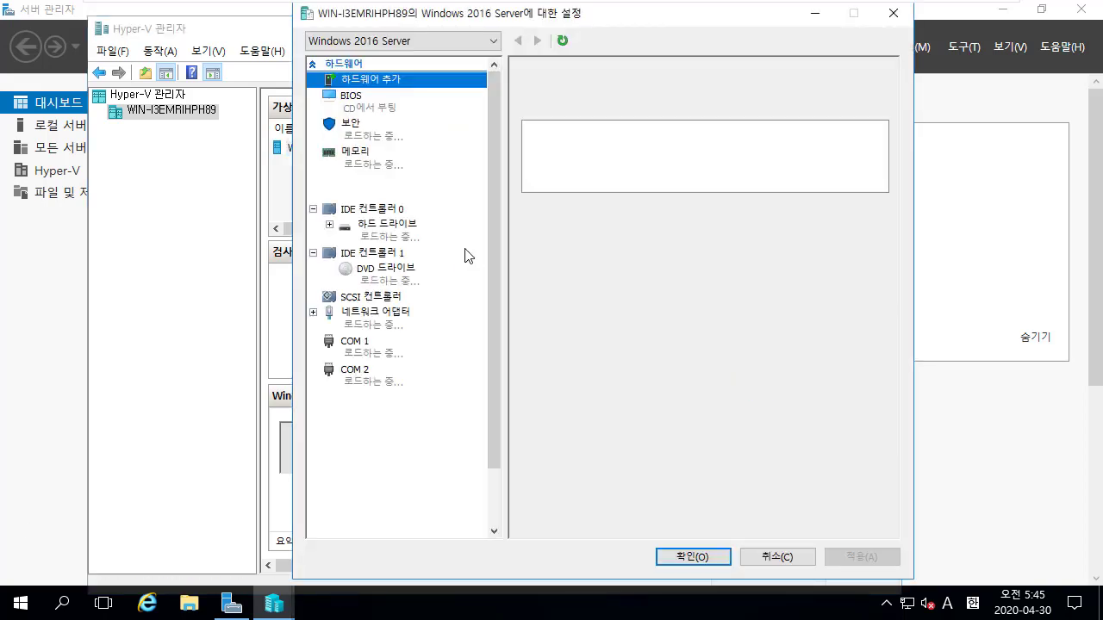
drag(413, 26, 373, 50)
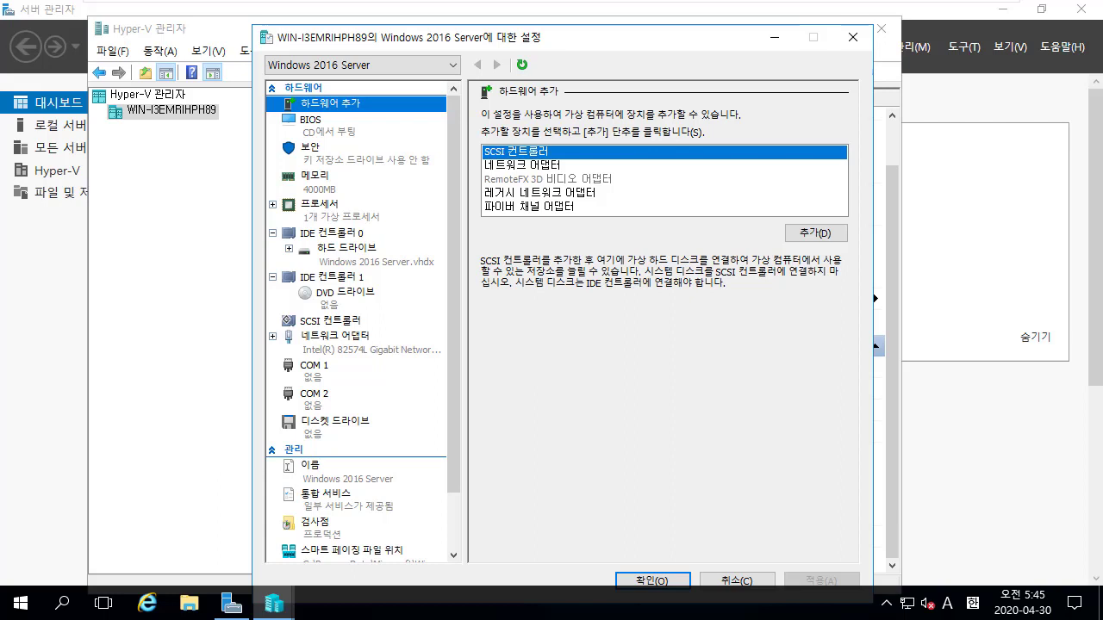
click(349, 249)
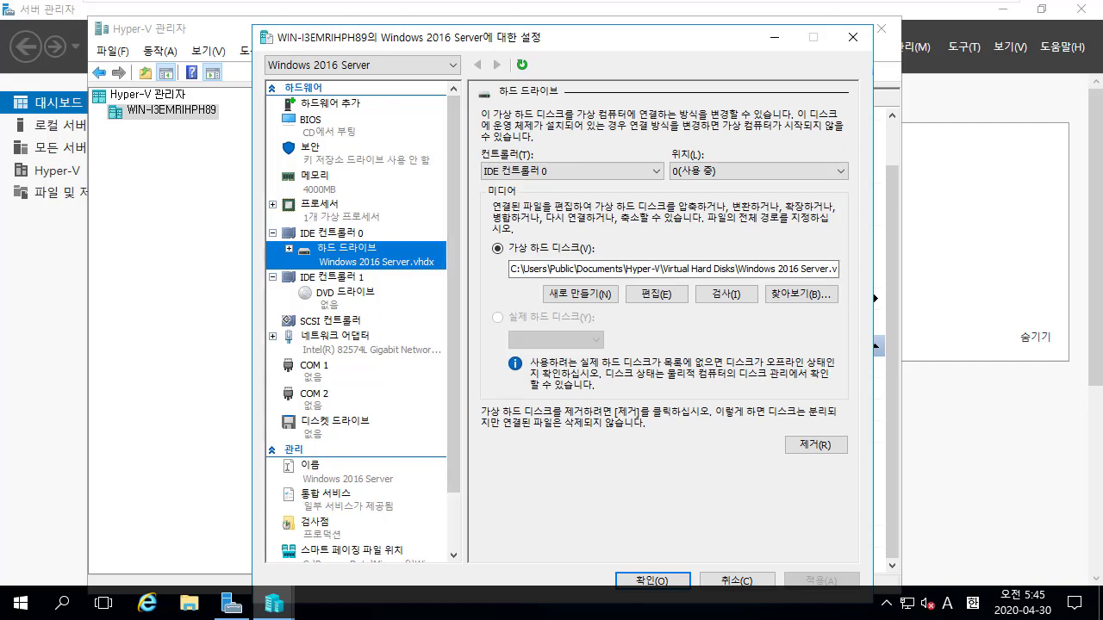
click(330, 321)
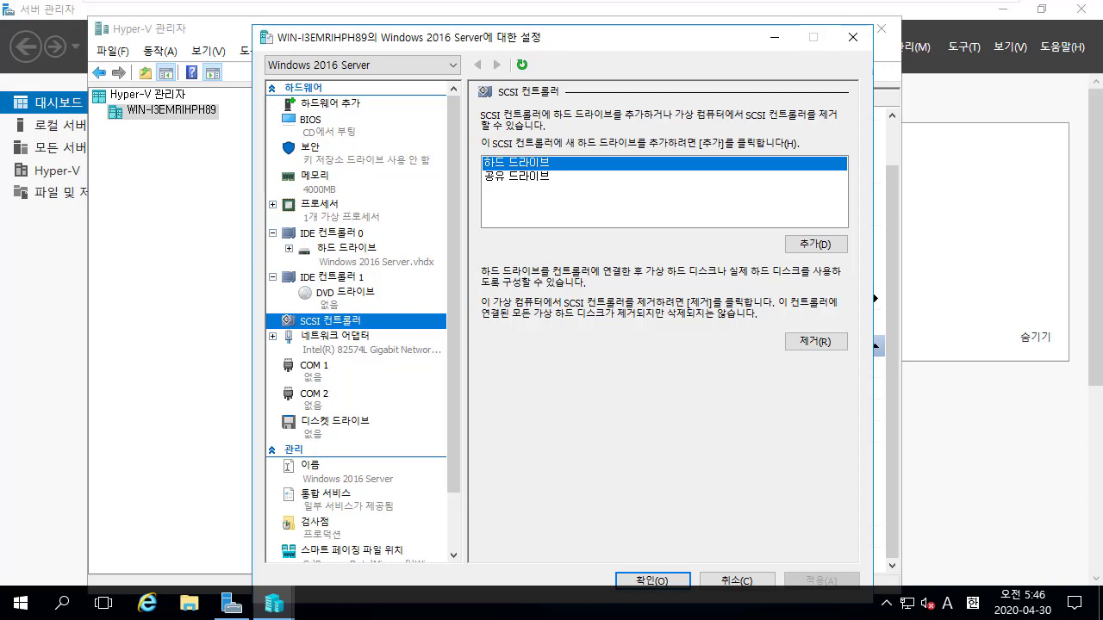
click(345, 292)
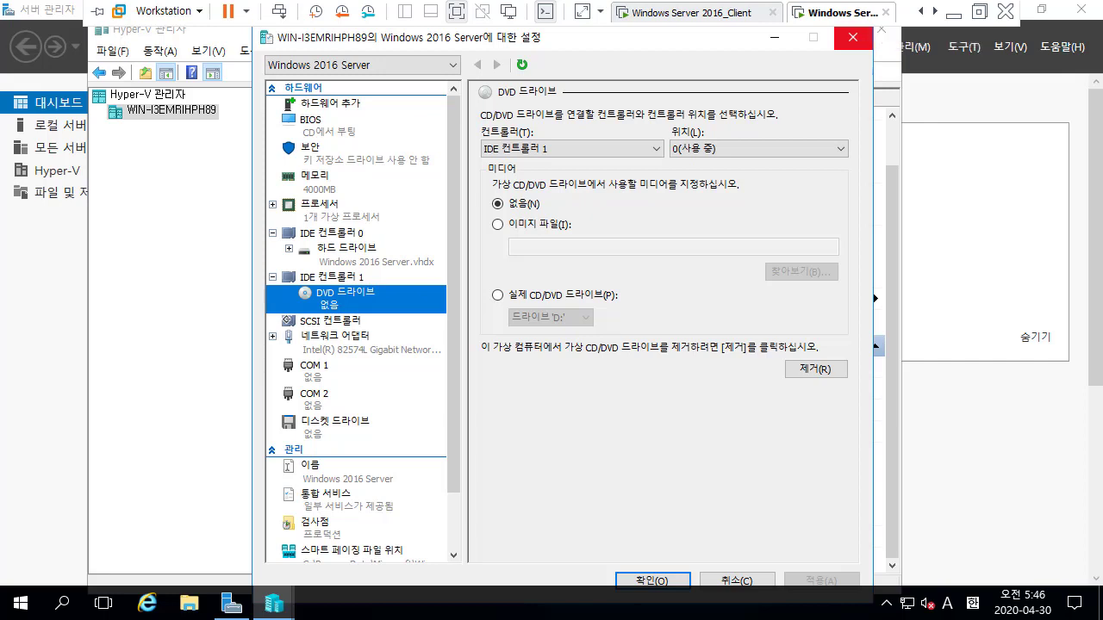
Check which ISO image file the outer virtual machine's CD/DVD drive uses in the VMware Workstation settings, and close them
right_click(864, 10)
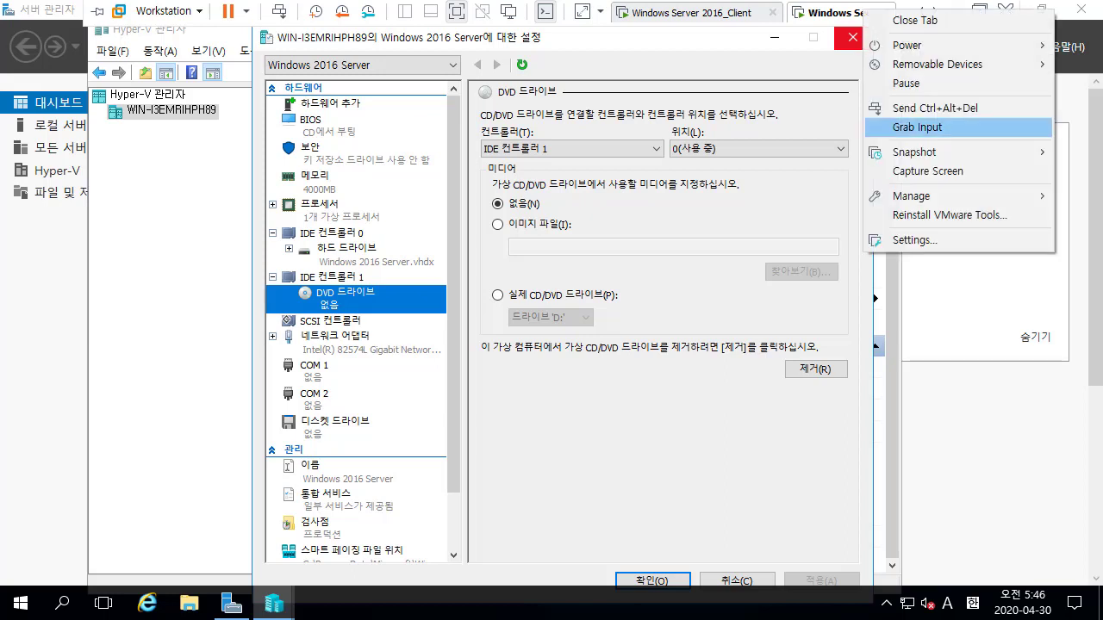
mouse_move(911, 195)
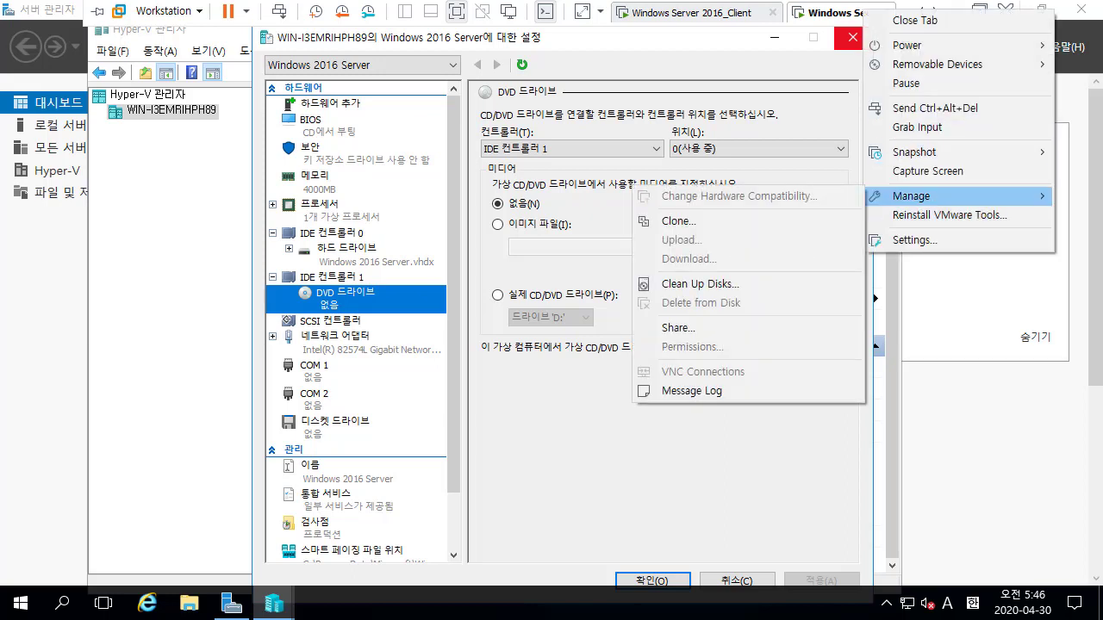
click(914, 239)
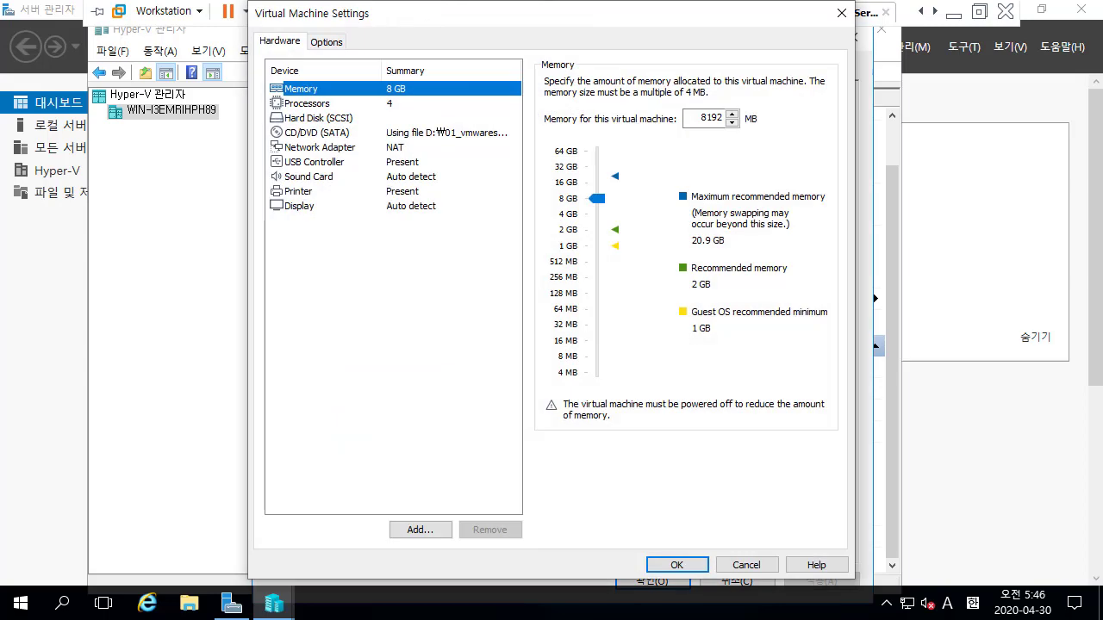
click(316, 131)
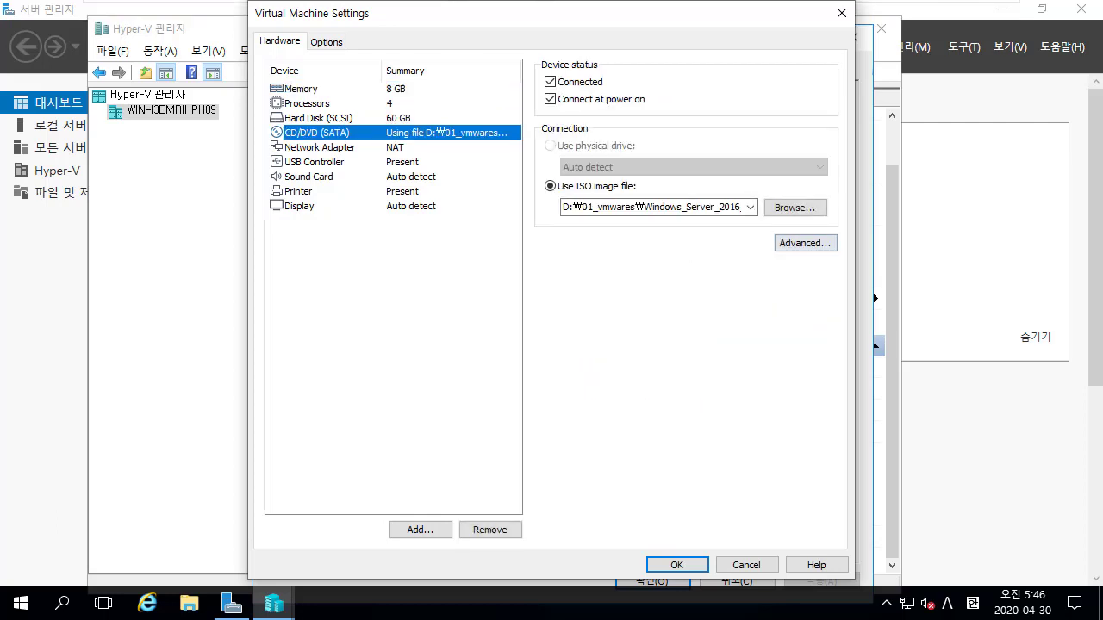
click(651, 207)
drag(740, 207, 621, 207)
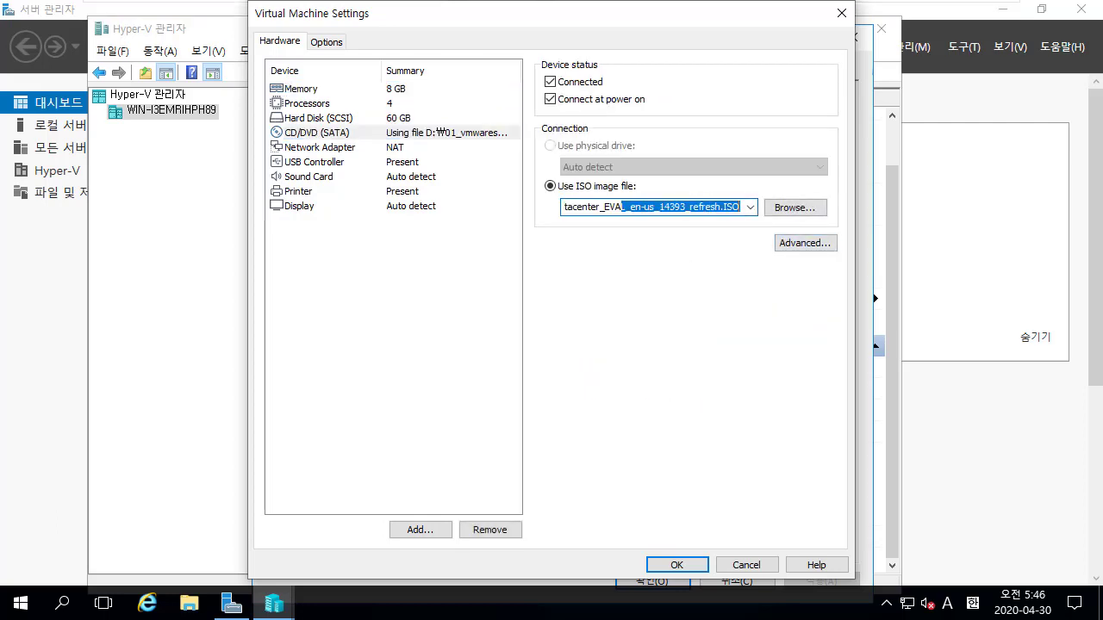
drag(710, 207, 742, 207)
click(711, 207)
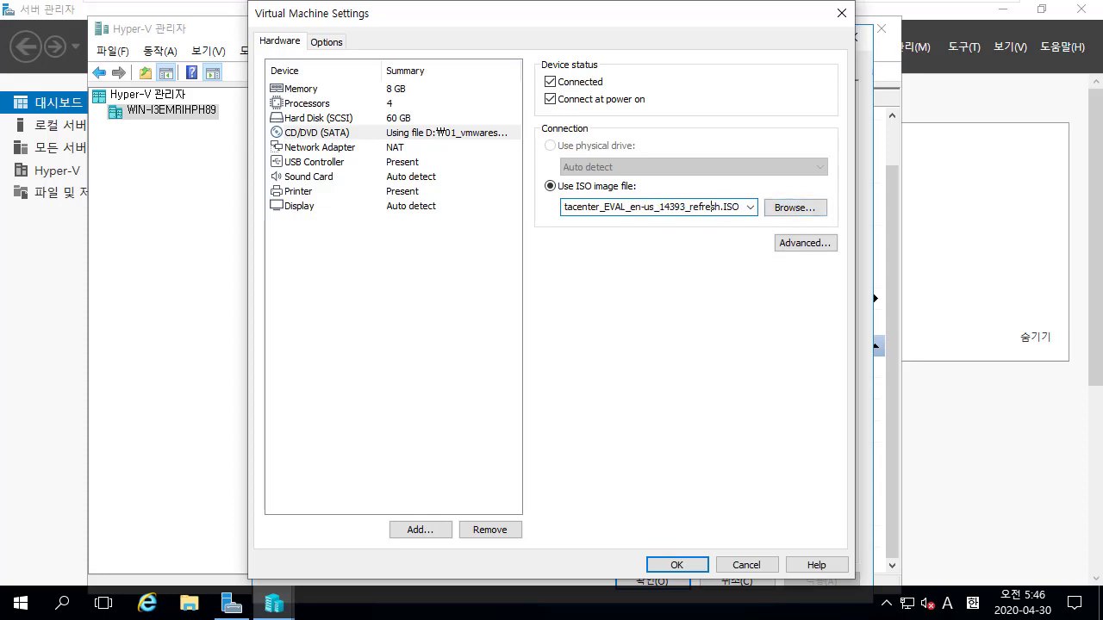
click(842, 13)
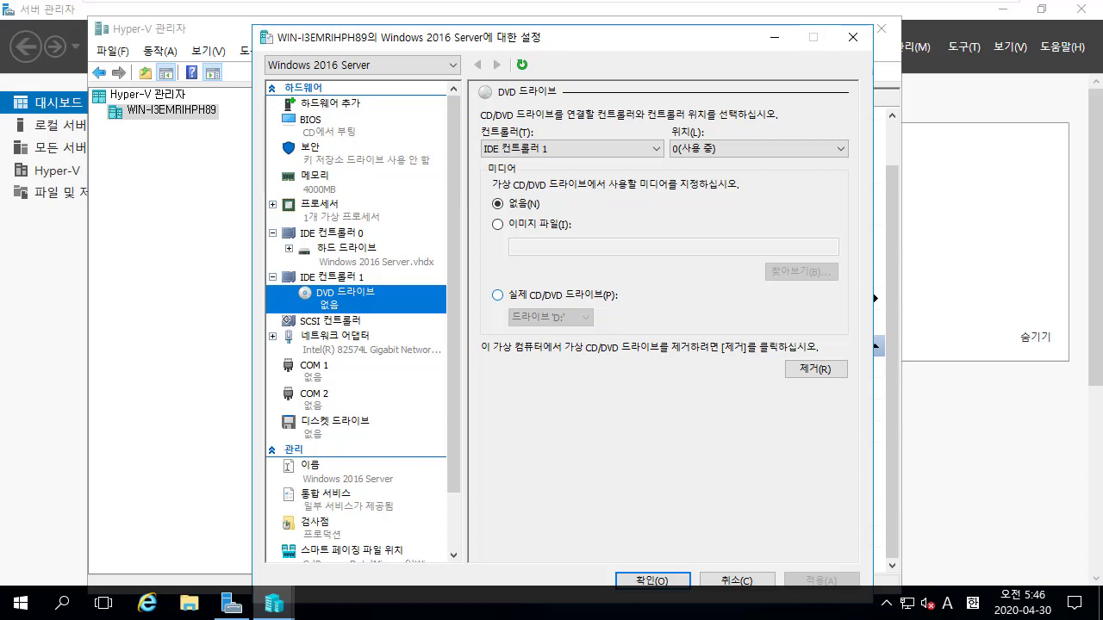
Set the nested virtual machine's DVD drive to physical drive D:, and recheck the outer machine's CD/DVD device in VMware Workstation
click(497, 295)
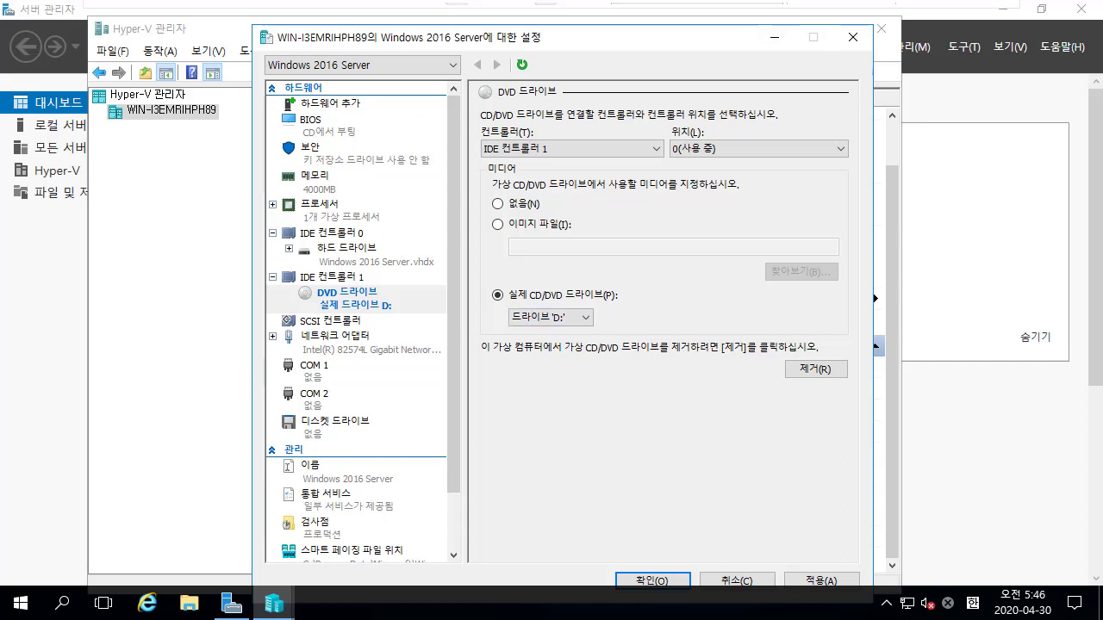
right_click(881, 12)
click(915, 238)
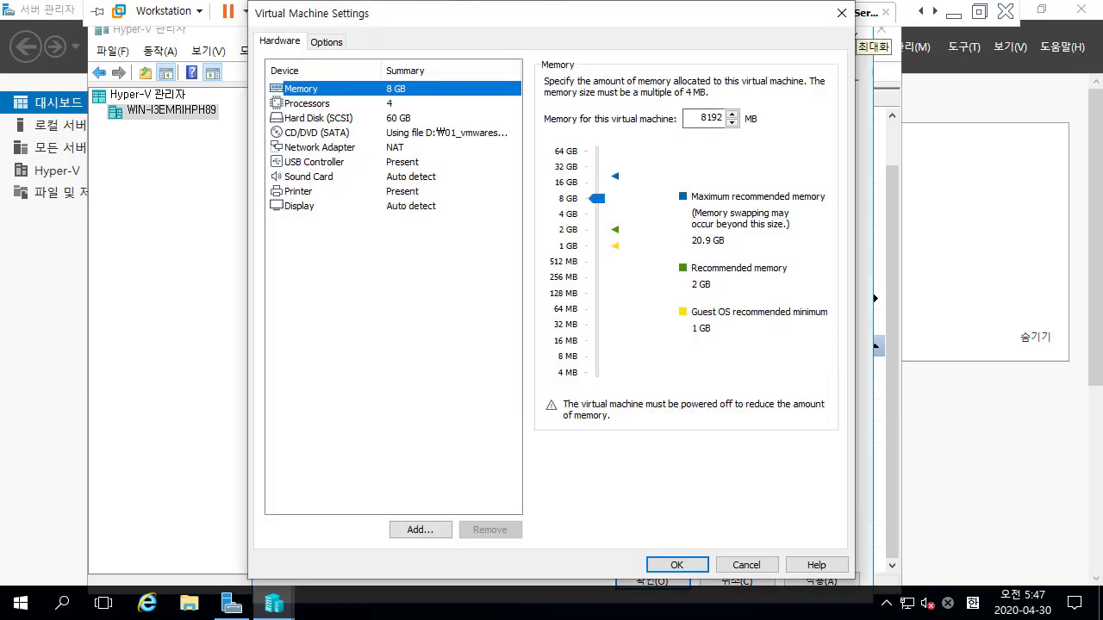
click(317, 132)
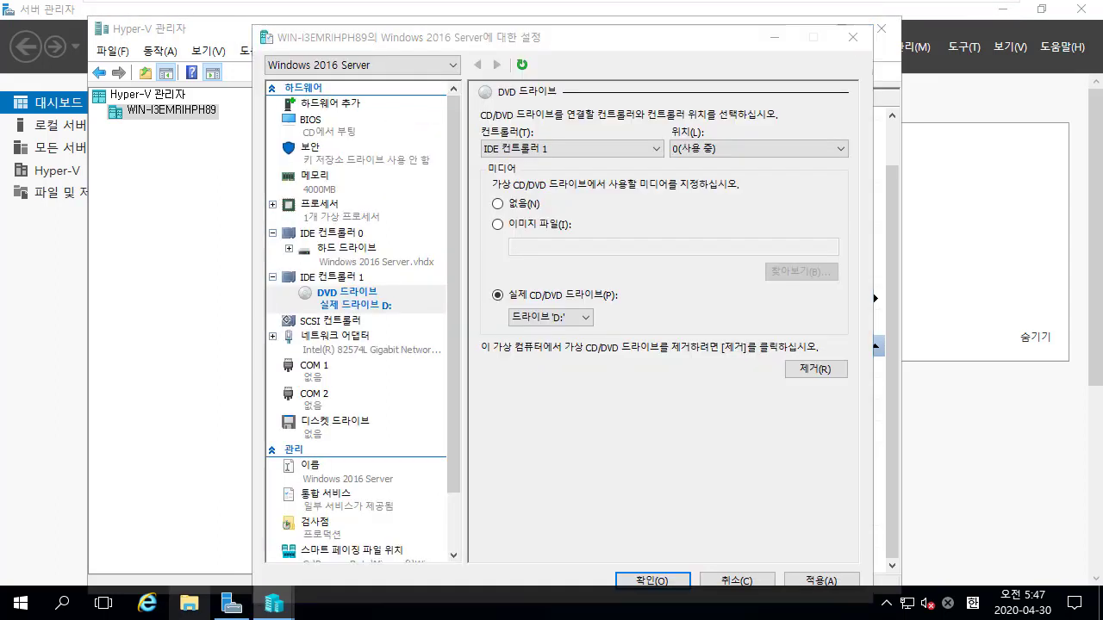
Check the disc in DVD drive D: in File Explorer, and save the nested virtual machine's settings
key(super+e)
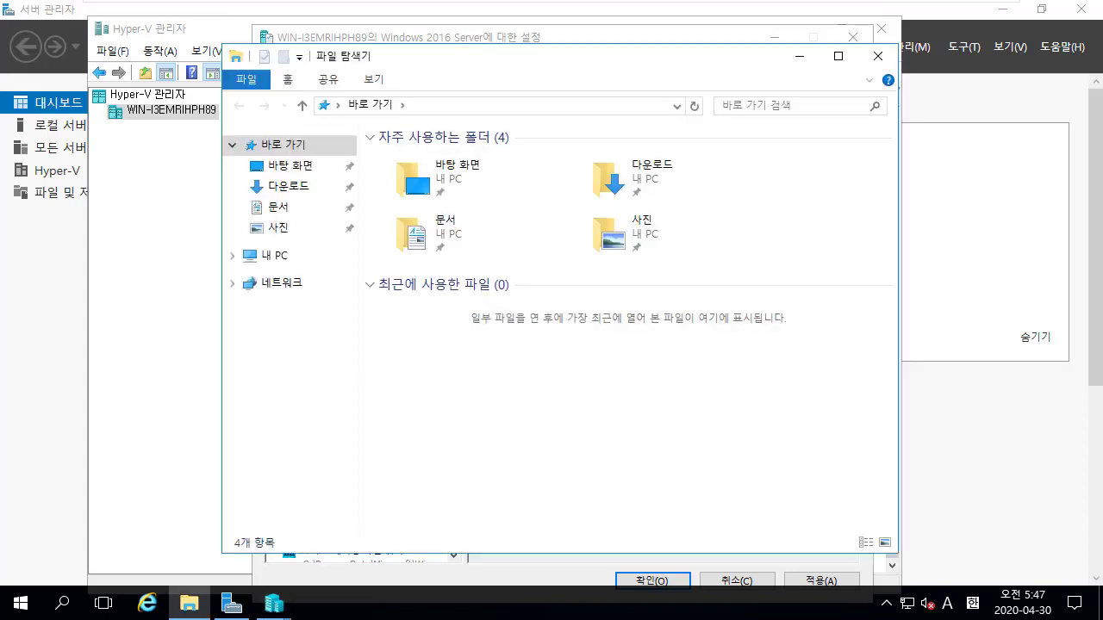
click(274, 255)
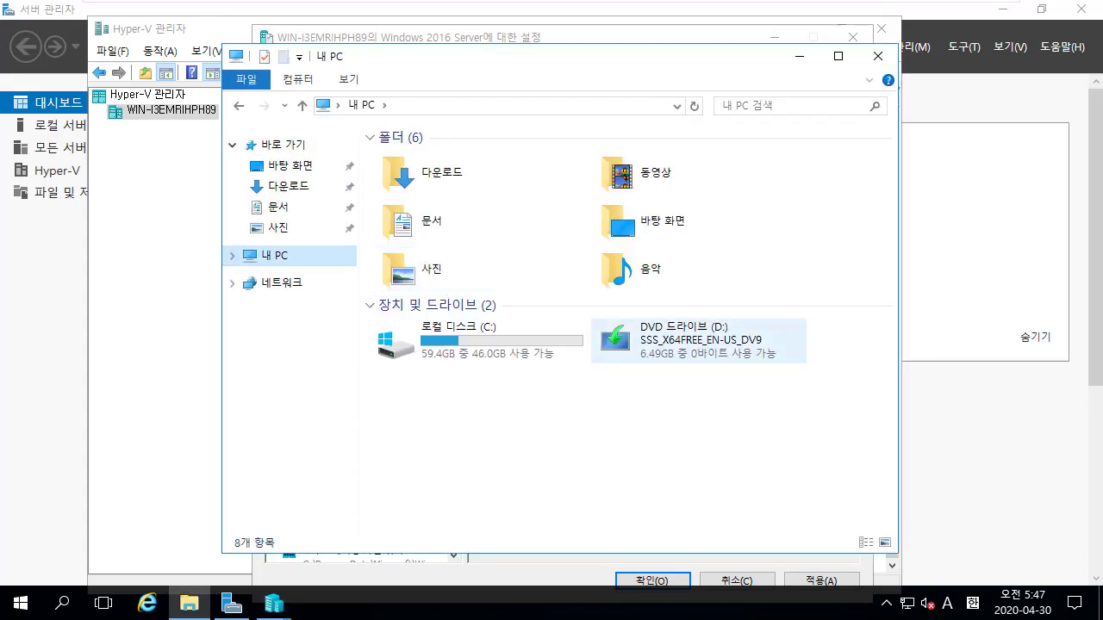
click(681, 341)
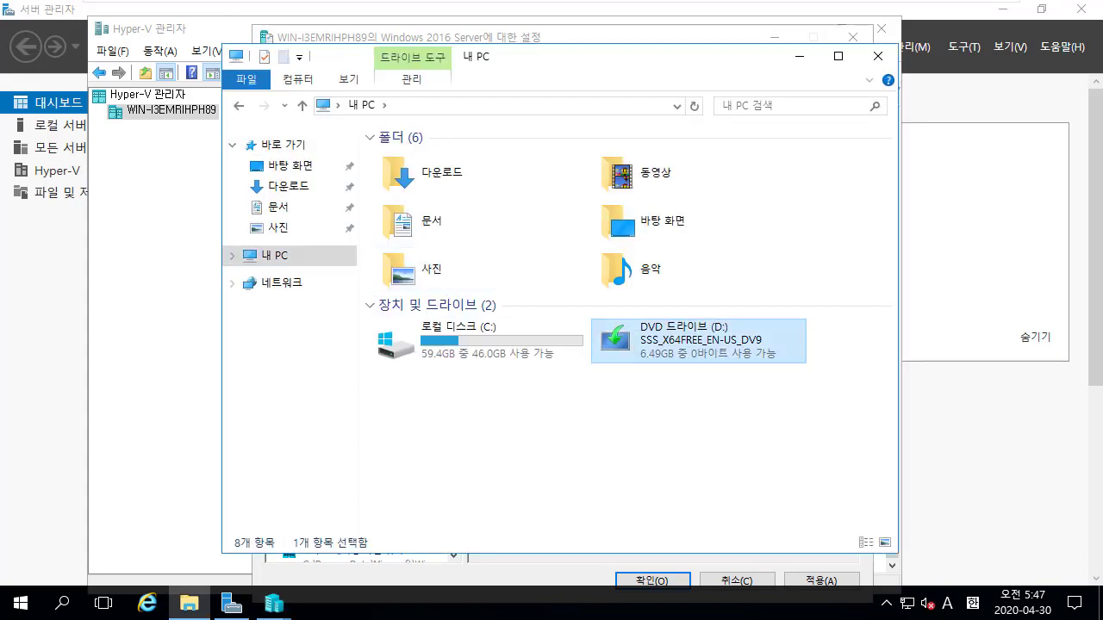
click(877, 56)
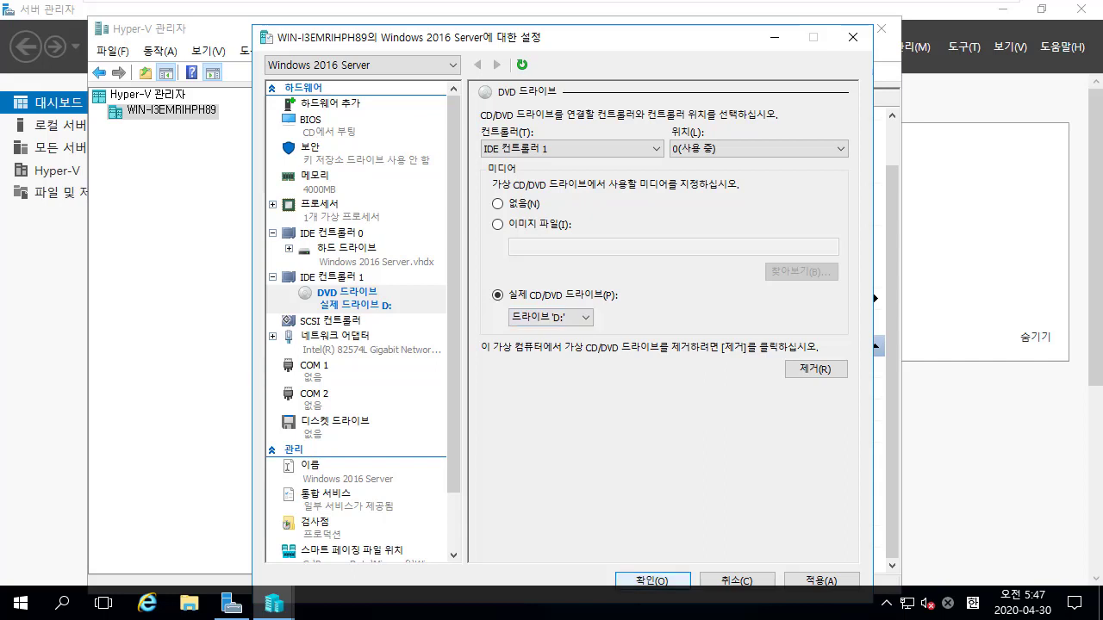
click(652, 580)
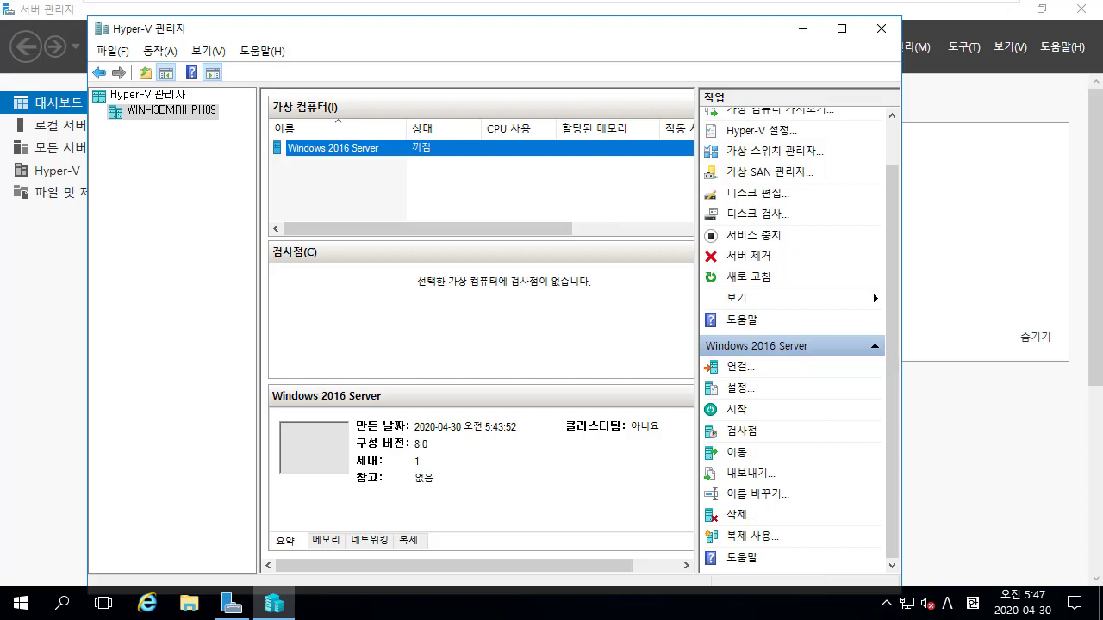
Connect to the Windows 2016 Server virtual machine in Hyper-V Manager and start it
right_click(370, 148)
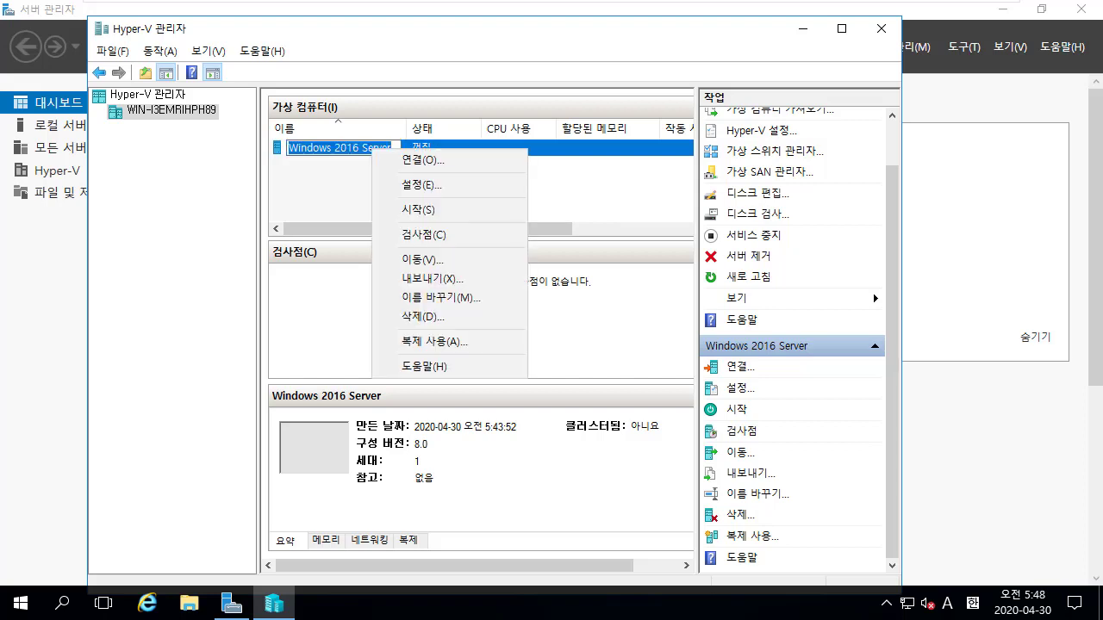
click(344, 194)
right_click(347, 148)
click(379, 161)
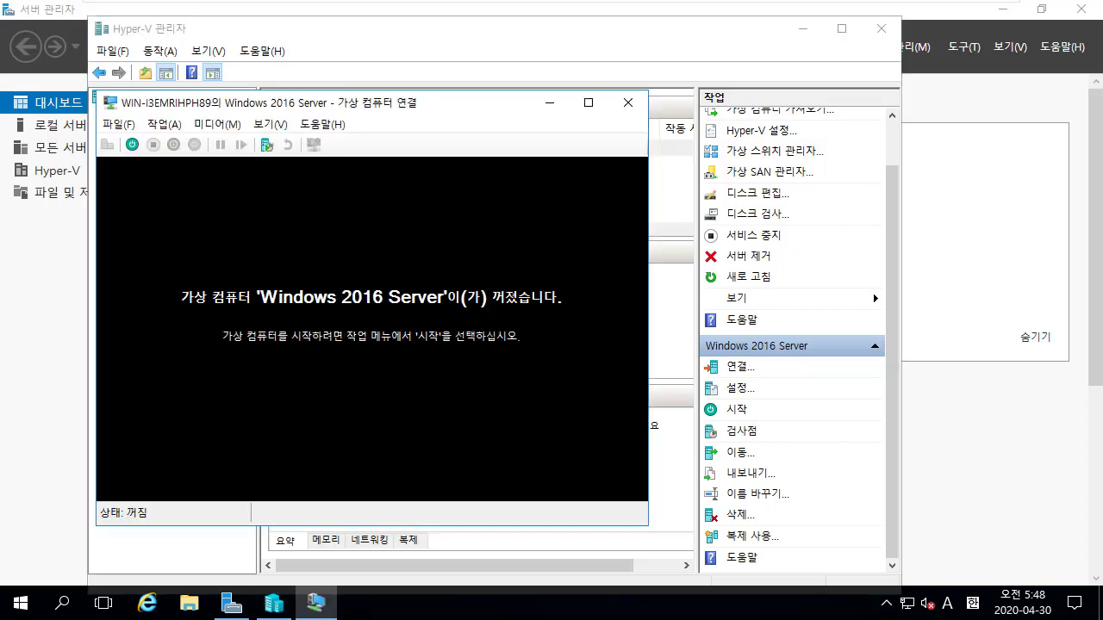
drag(304, 104, 558, 98)
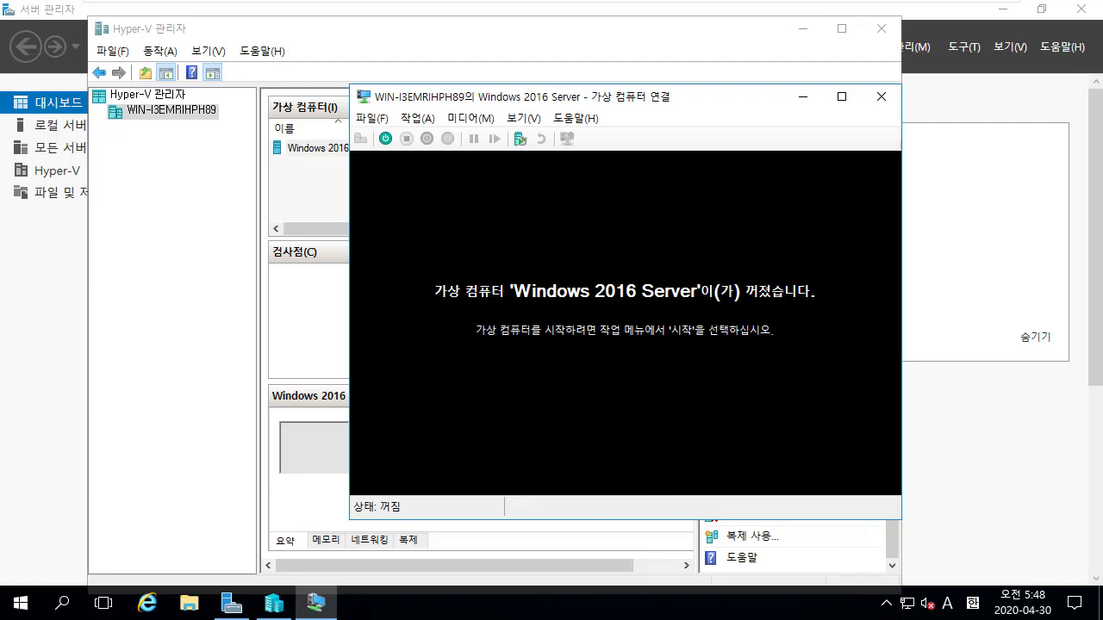
drag(558, 98, 472, 75)
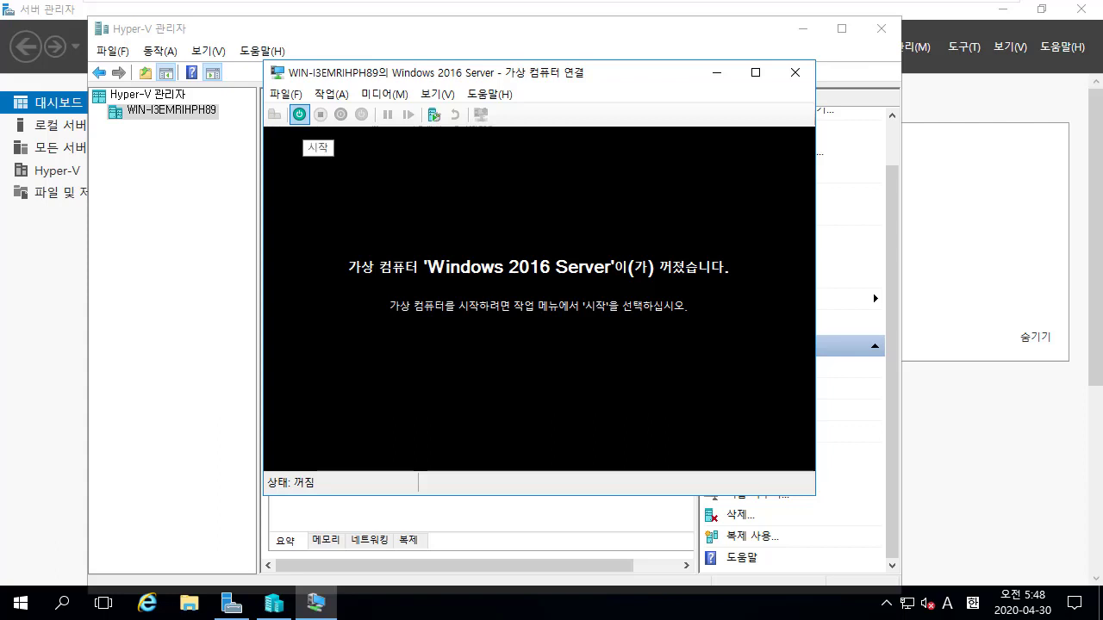
click(299, 114)
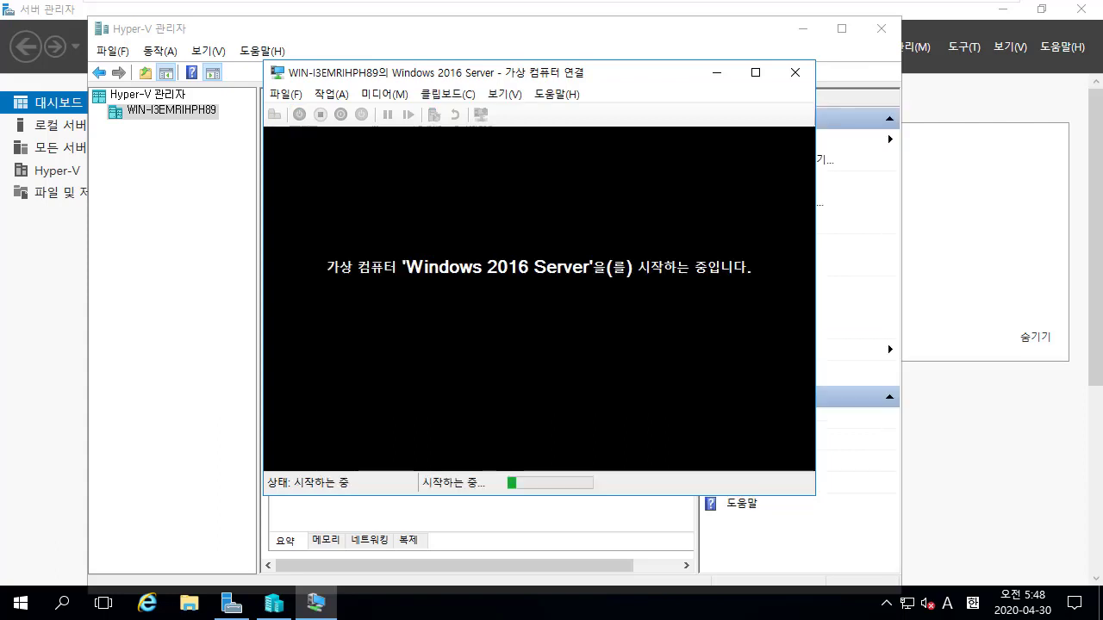
drag(534, 73, 459, 56)
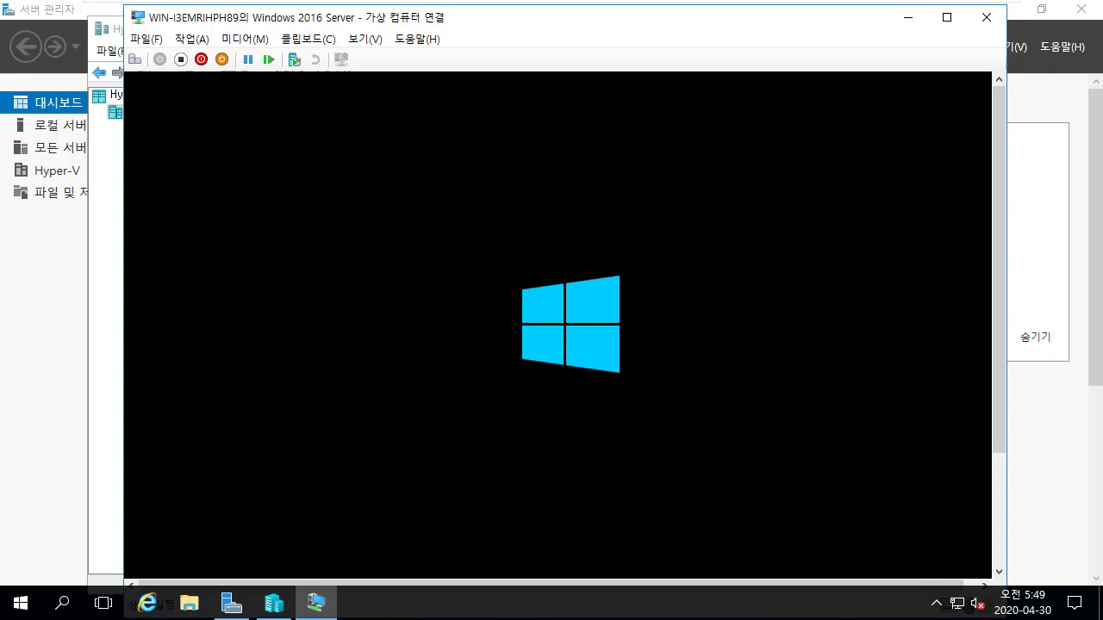
Accept English (United States) as language and format with the US keyboard, and start the Windows Server 2016 installation
drag(878, 17, 825, 16)
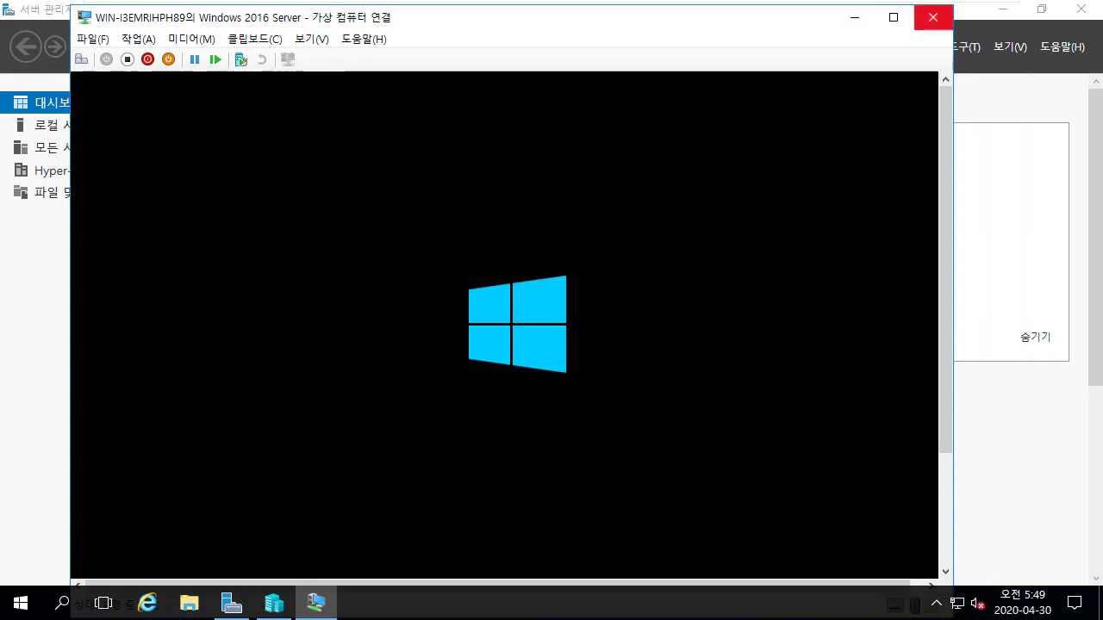
mouse_move(793, 17)
mouse_down()
mouse_move(800, 40)
mouse_move(805, 28)
mouse_up()
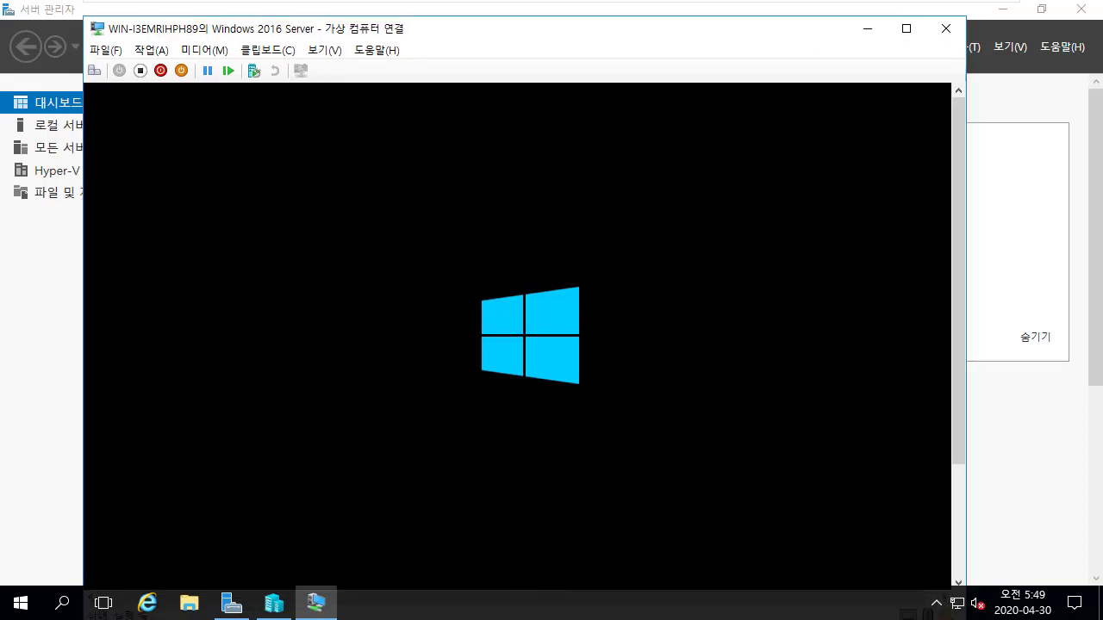
scroll(525, 336, down, 3)
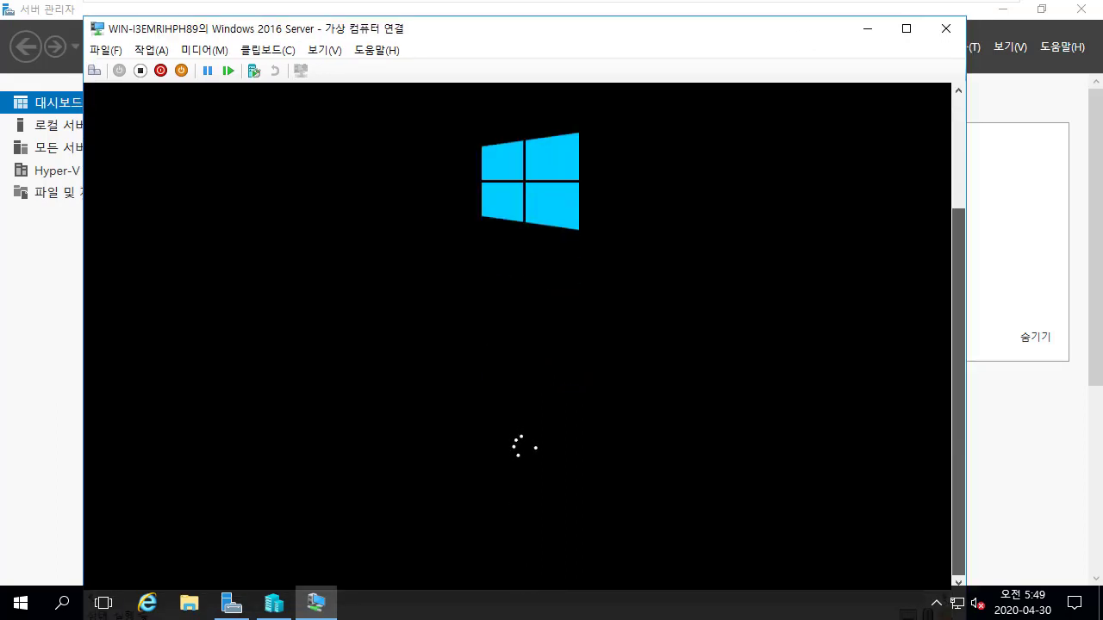
scroll(526, 336, up, 3)
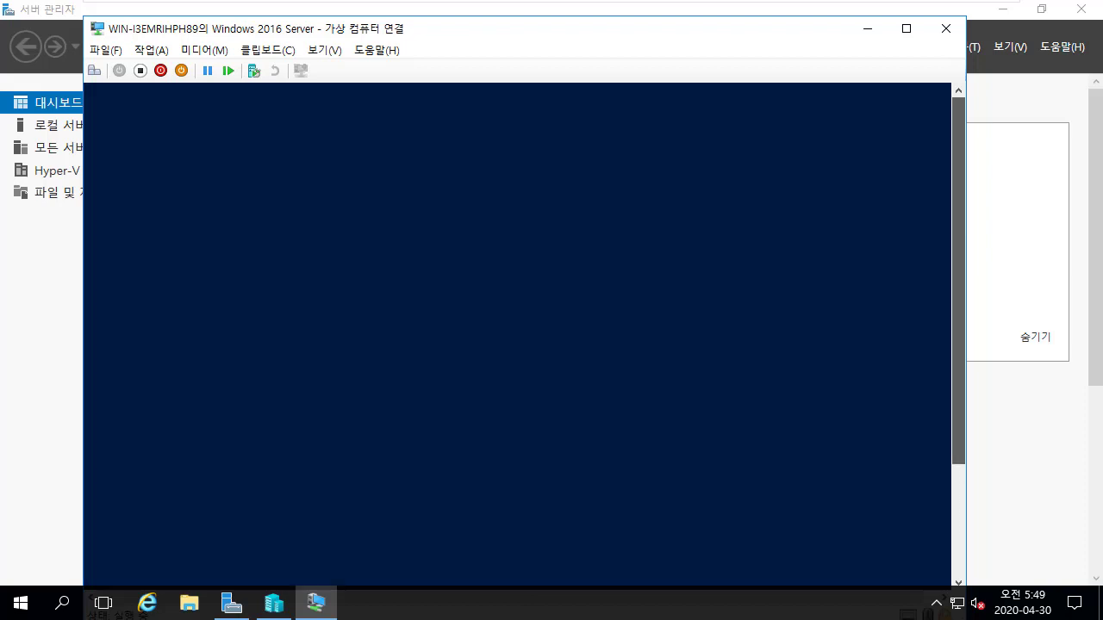
scroll(525, 336, down, 1)
scroll(526, 336, down, 3)
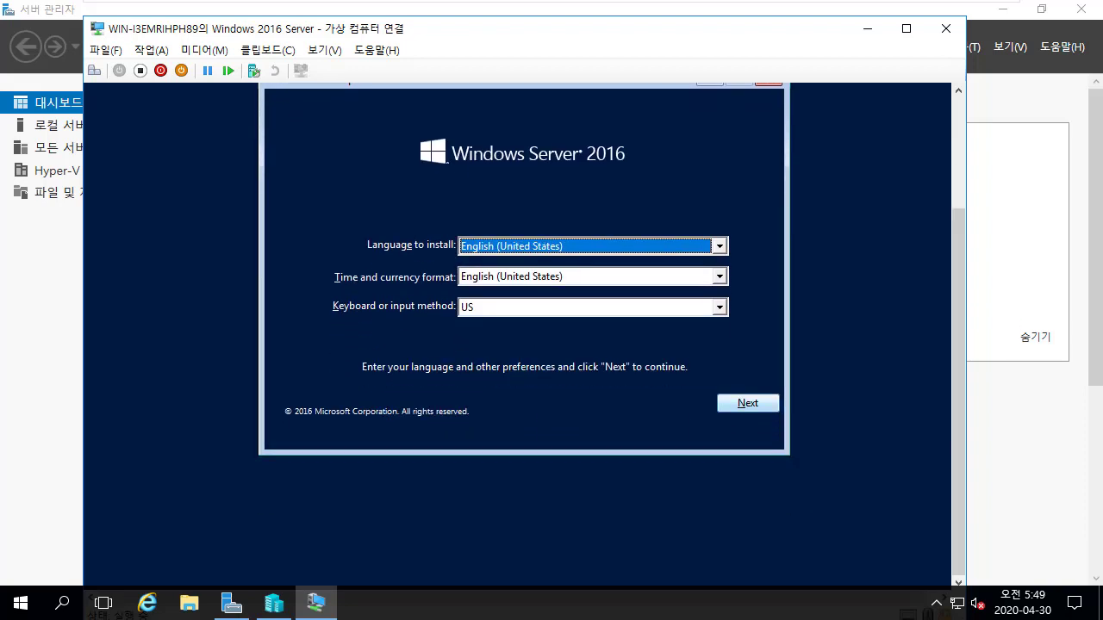
key(Return)
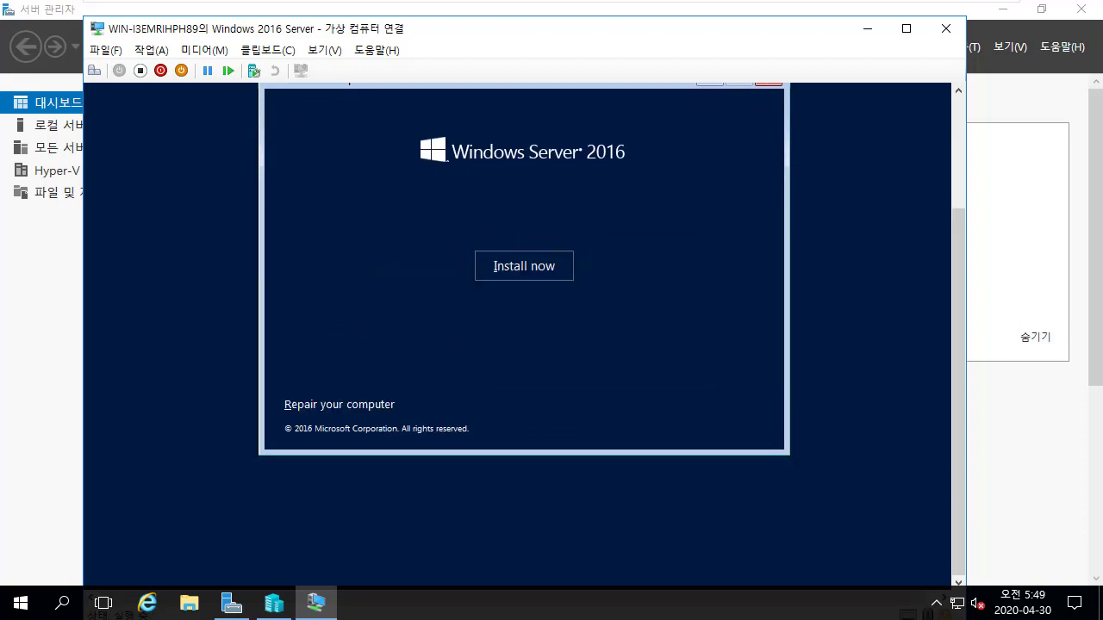
key(Return)
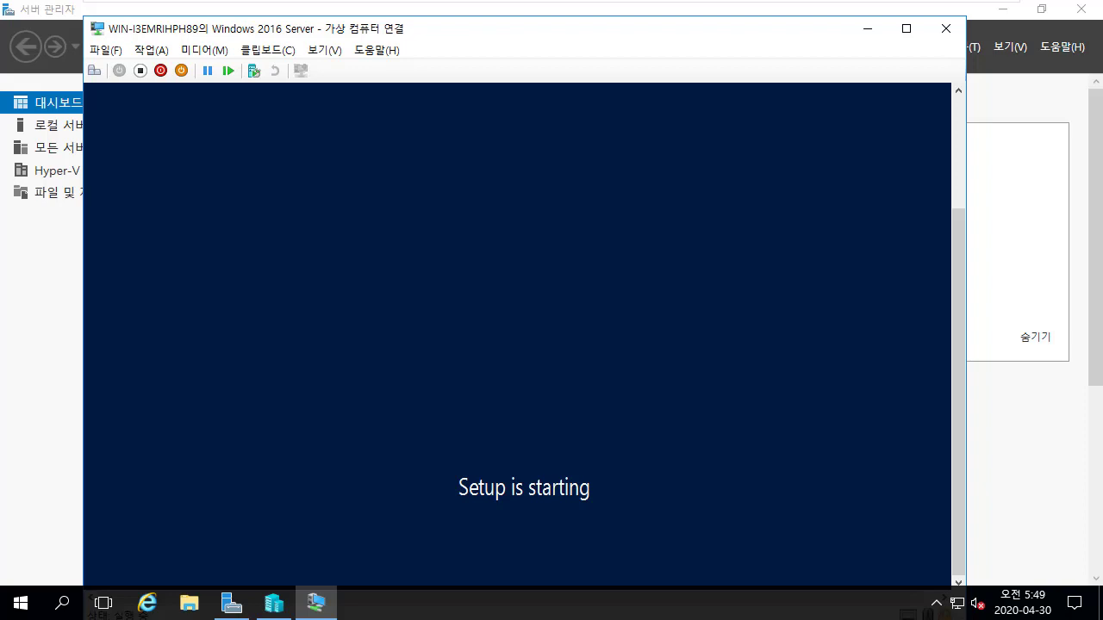
Choose Windows Server 2016 Standard Evaluation (Desktop Experience) as the operating system to install
mouse_move(543, 37)
mouse_down()
mouse_move(543, 73)
mouse_move(537, 44)
mouse_up()
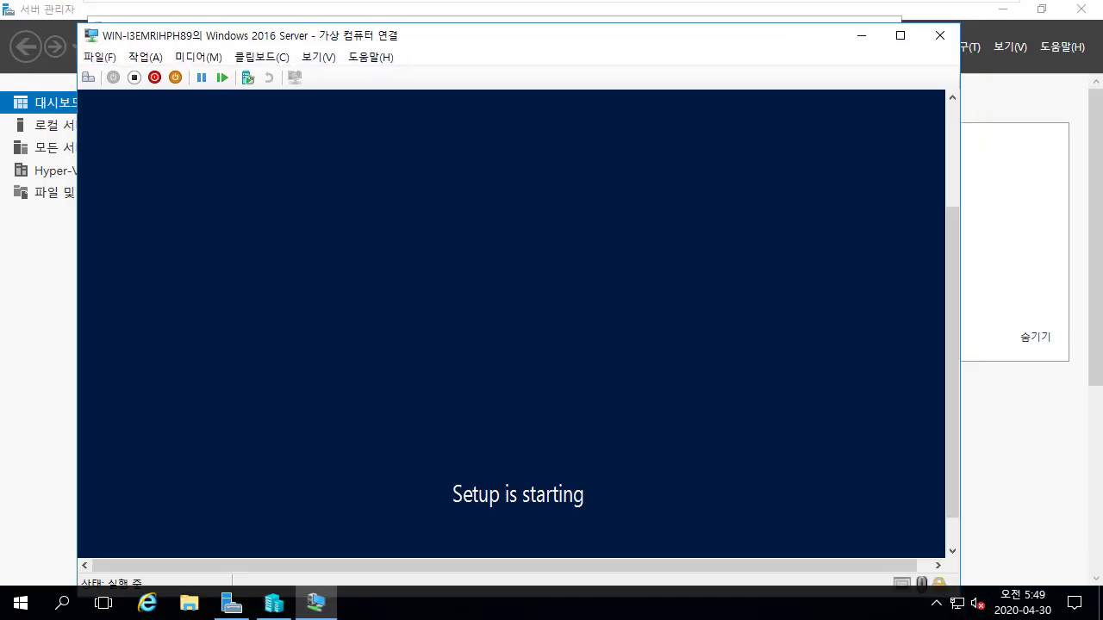
drag(953, 362, 953, 388)
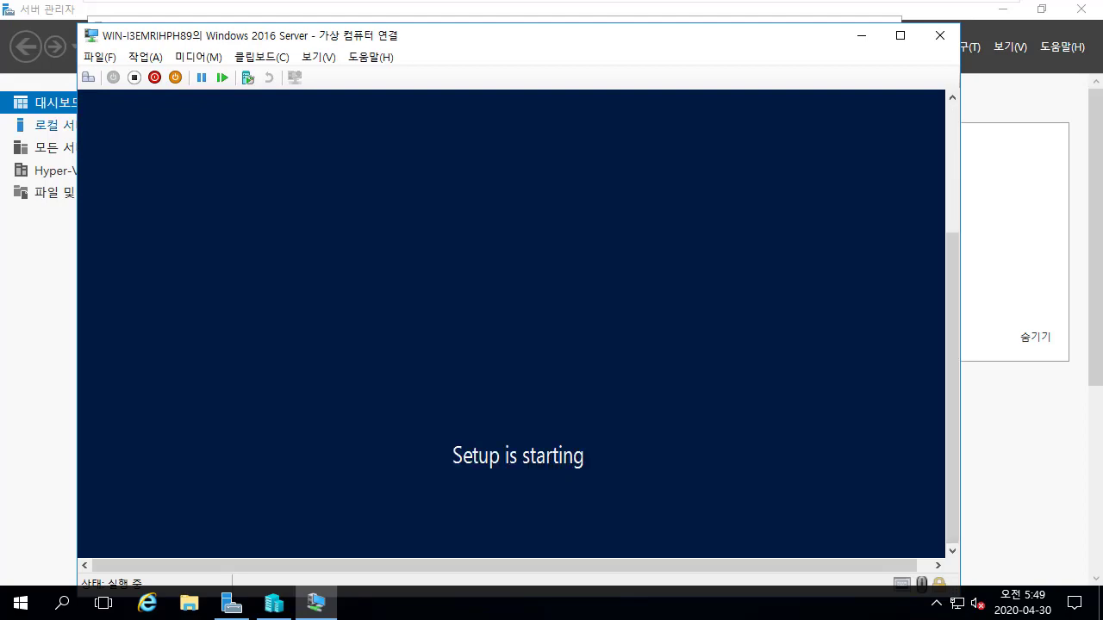
drag(953, 388, 953, 291)
click(404, 266)
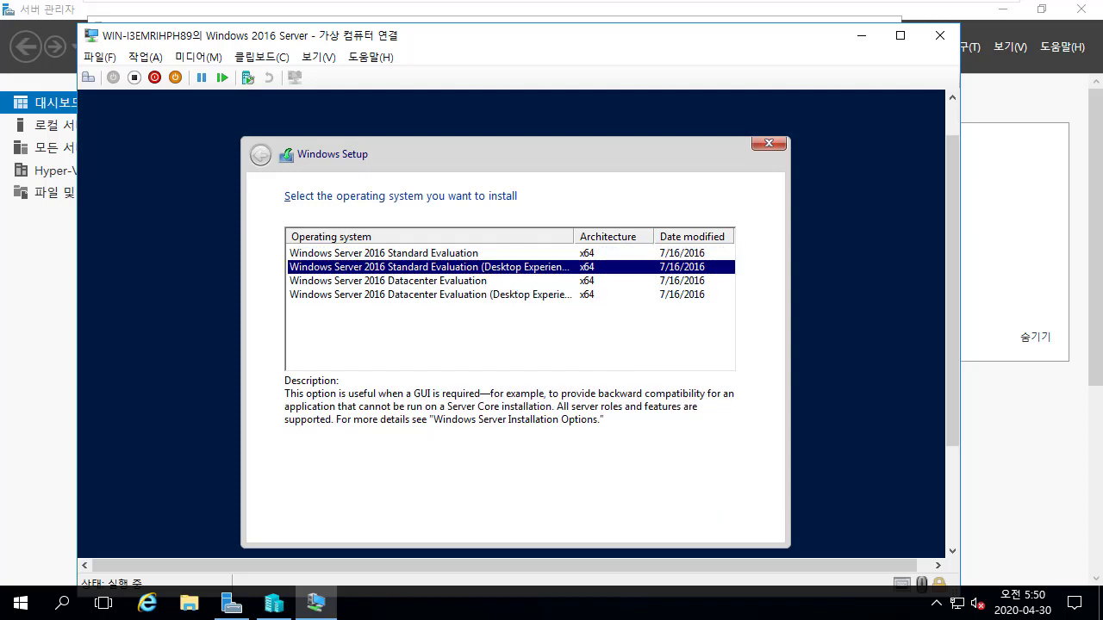
key(Return)
scroll(517, 327, down, 1)
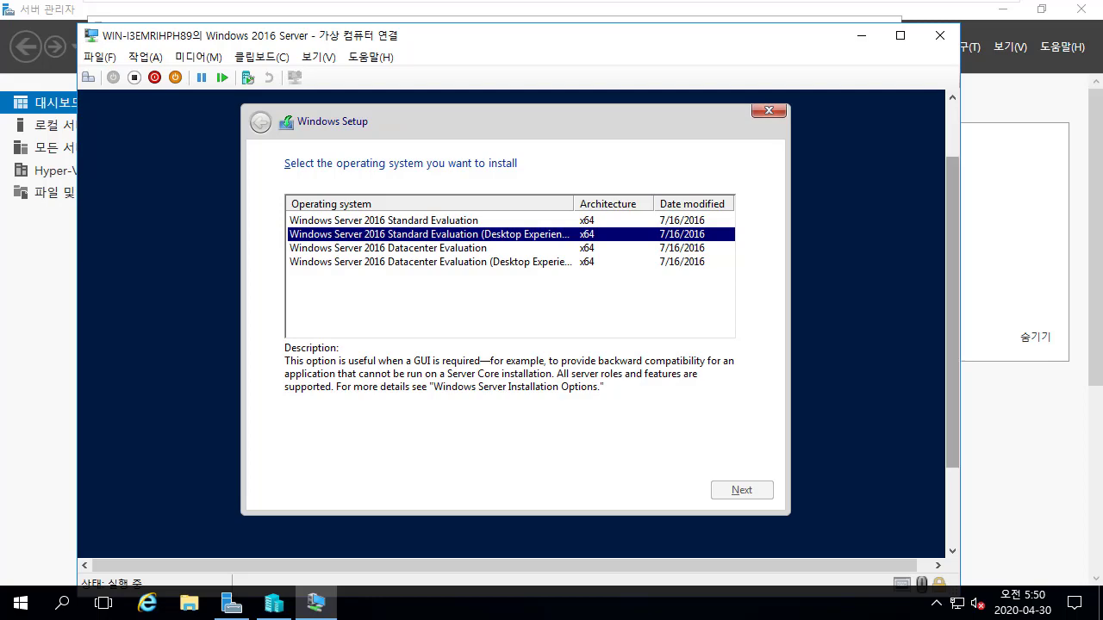
key(Return)
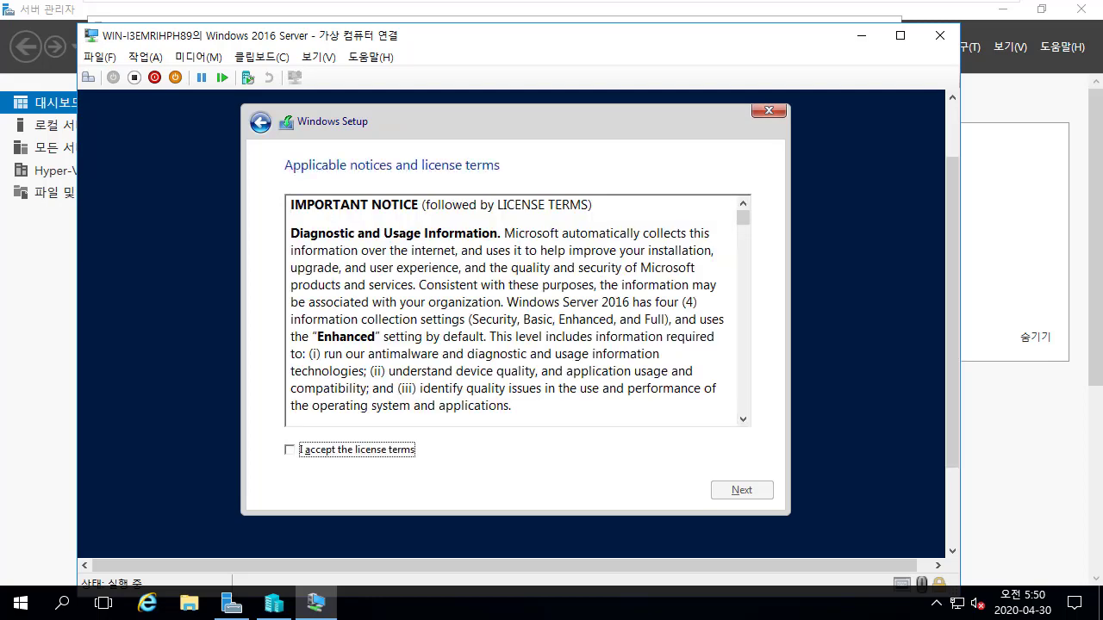
Accept the license terms and start a custom Windows installation on Drive 0 Unallocated Space
key(space)
key(Return)
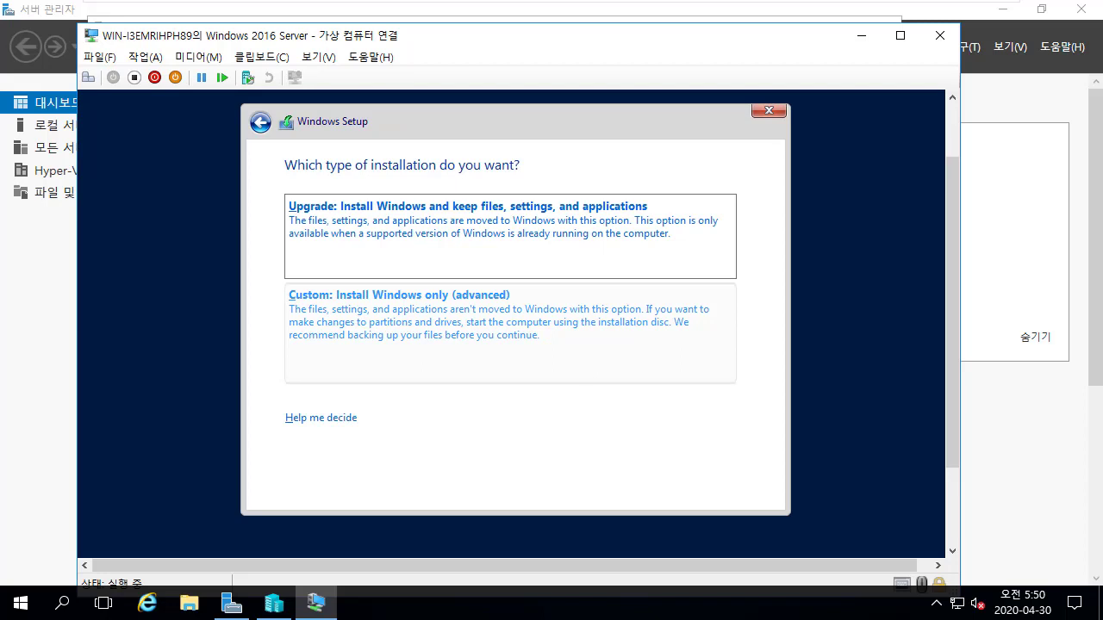
key(Return)
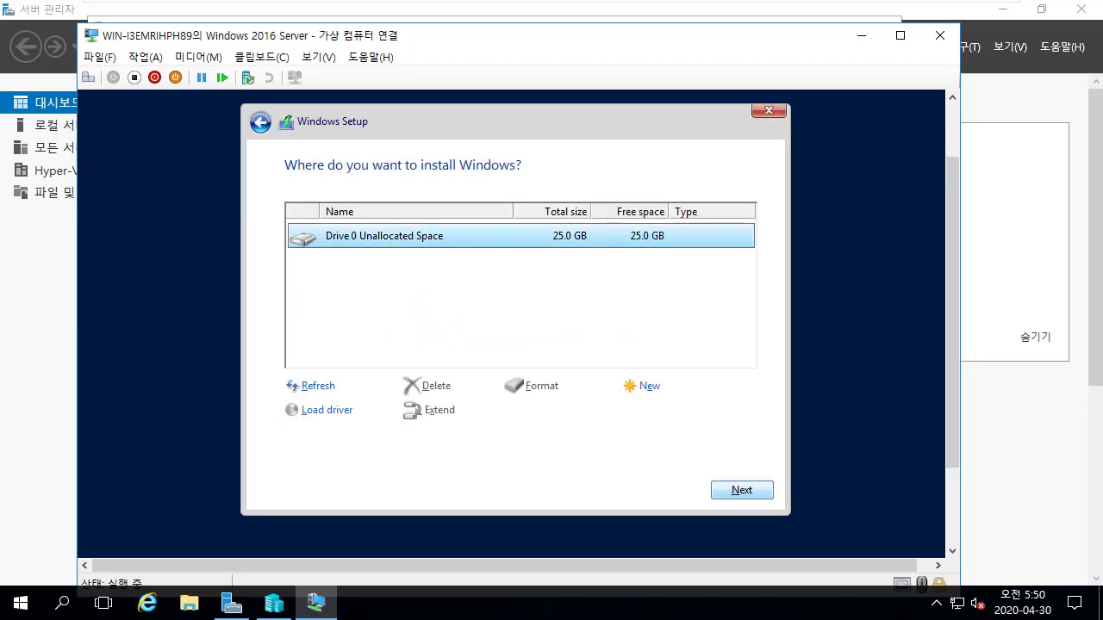
key(Return)
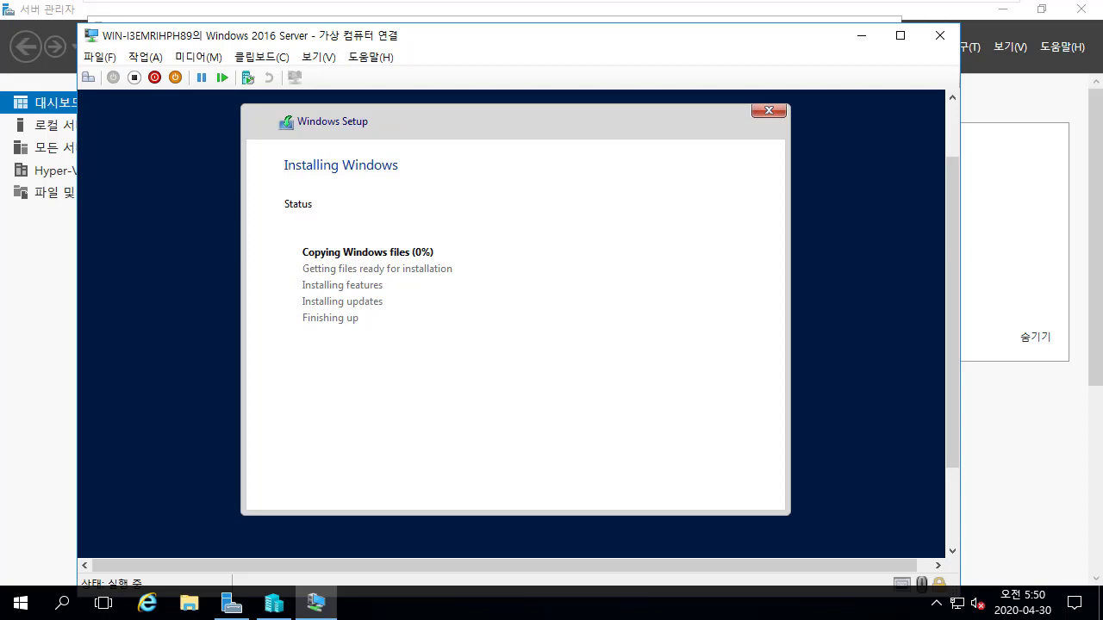
drag(371, 34, 409, 59)
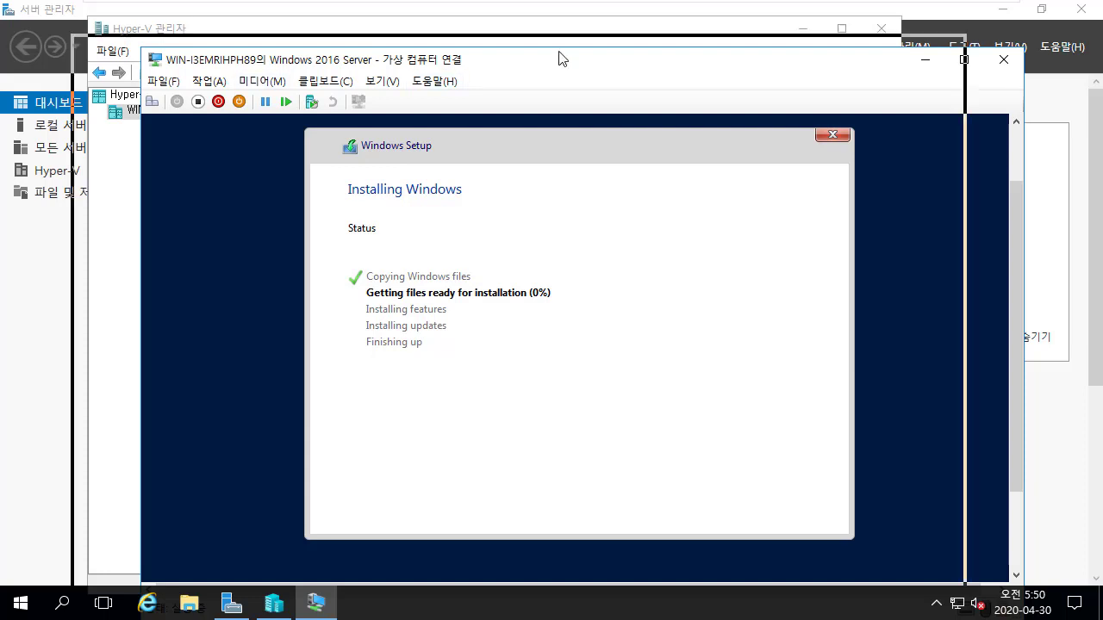
drag(559, 54, 489, 40)
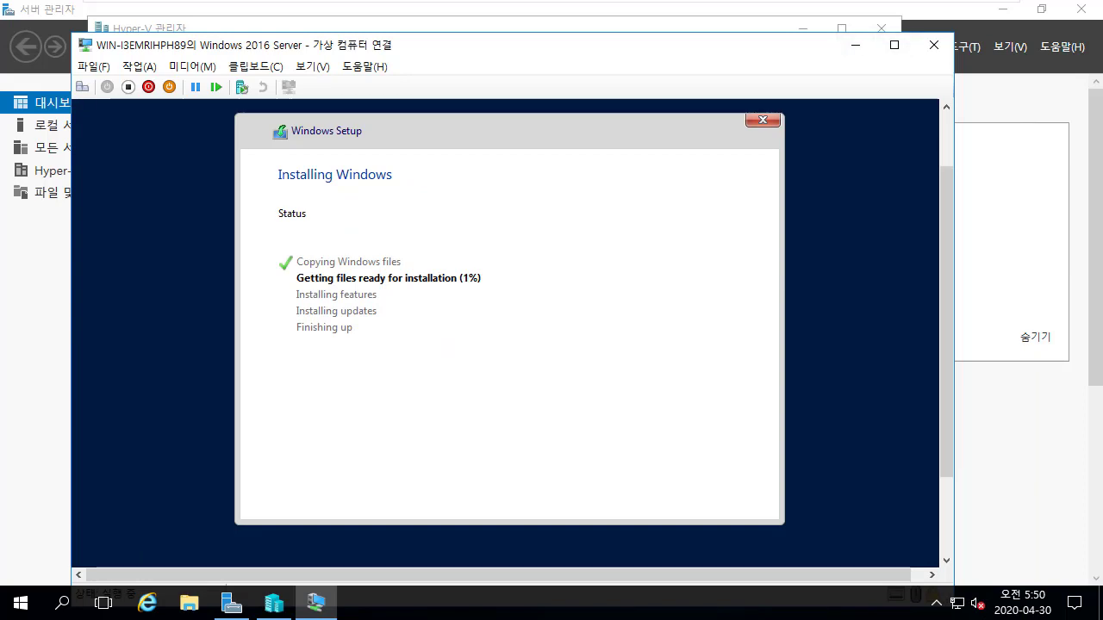
mouse_move(840, 12)
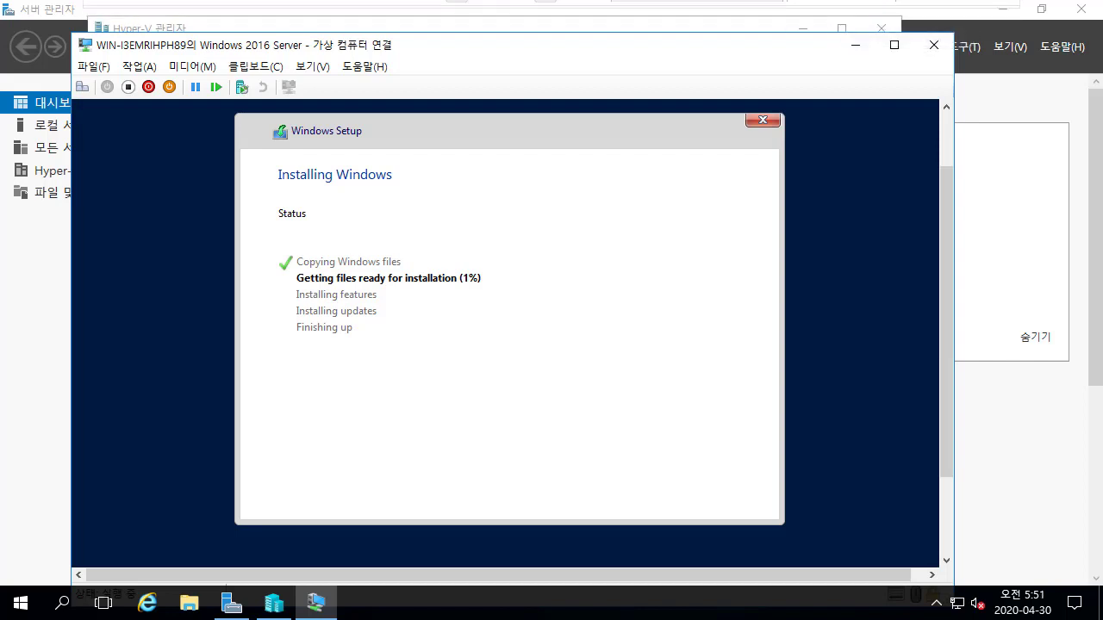
drag(792, 55, 792, 71)
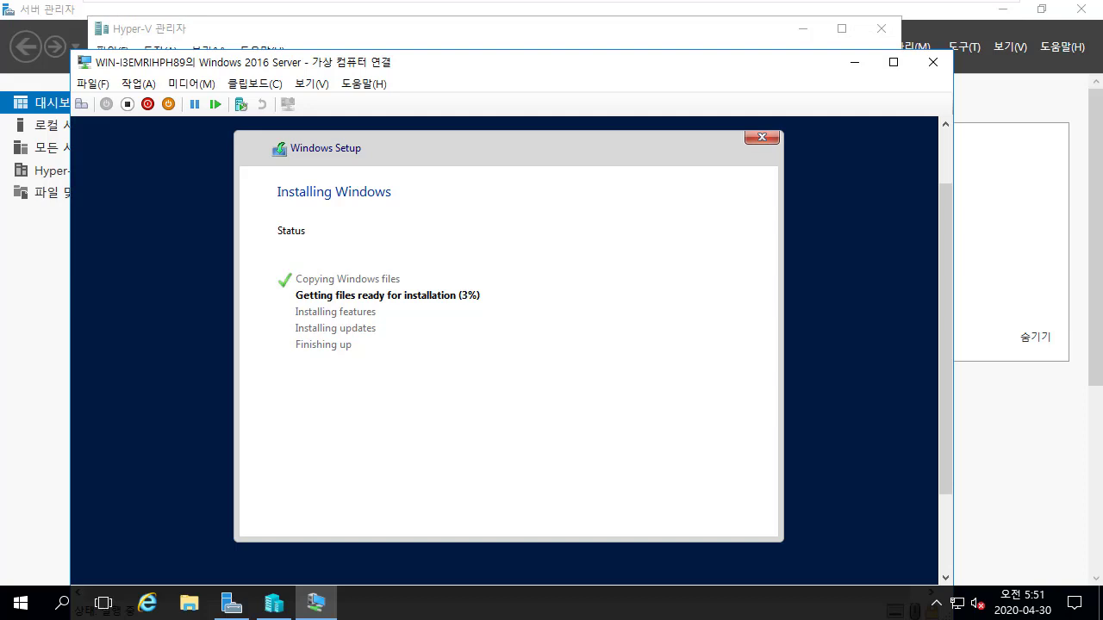
mouse_move(840, 26)
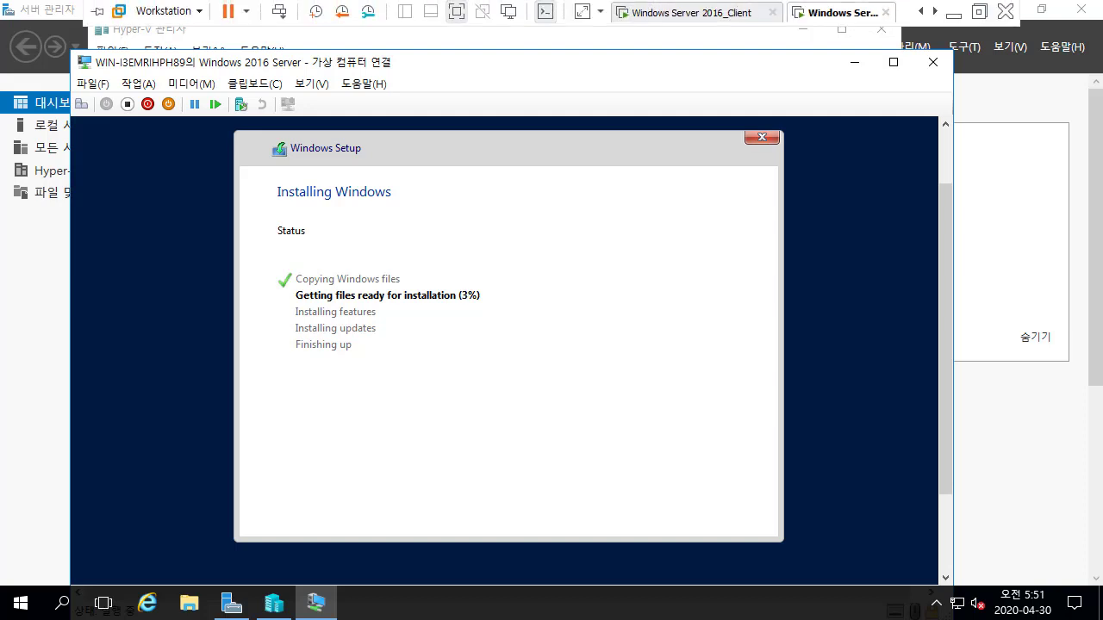